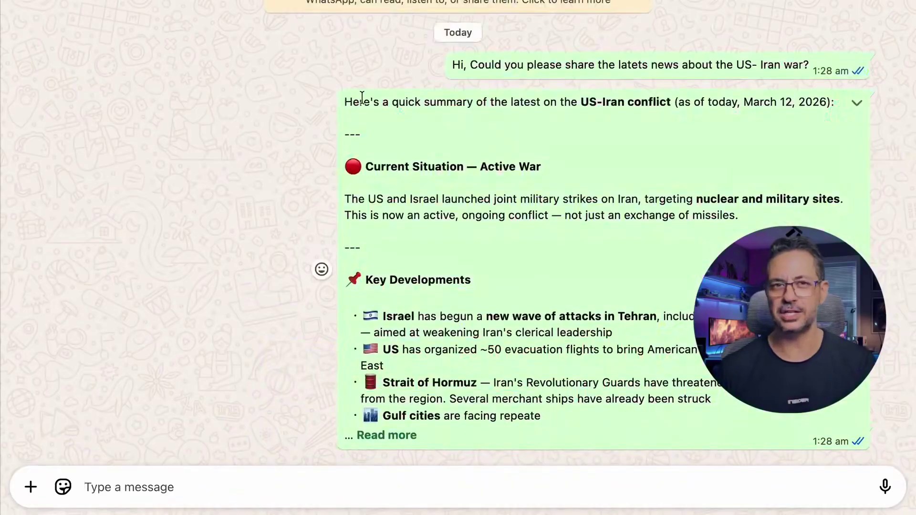
- Expand the agent's full US-Iran news reply and scroll through it
{"action": "left_click_drag", "start_coordinate": [360, 102], "coordinate": [600, 401]}
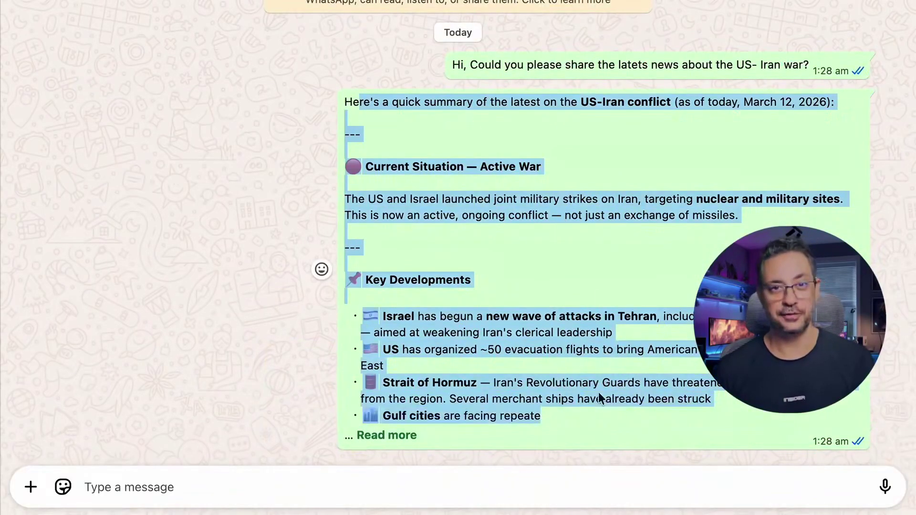
{"action": "left_click", "coordinate": [387, 435]}
{"action": "scroll", "coordinate": [449, 347], "scroll_direction": "down", "scroll_amount": 5}
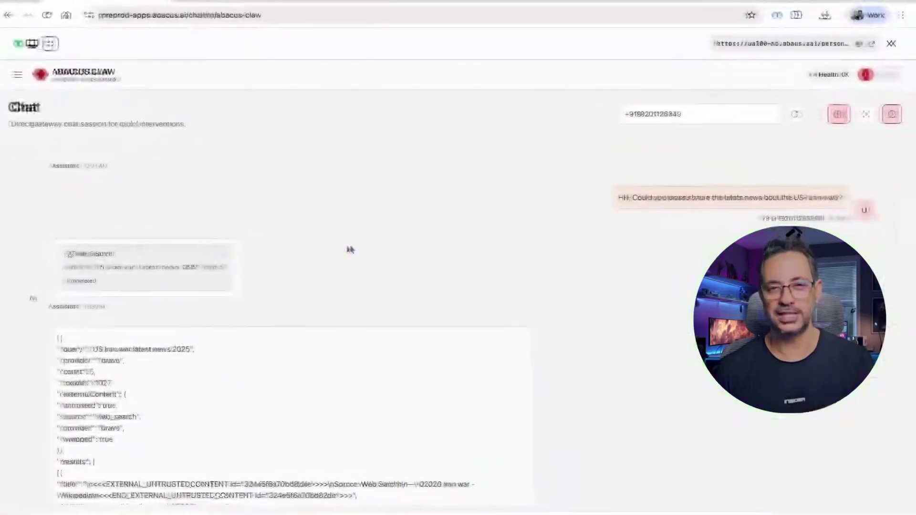
{"action": "scroll", "coordinate": [241, 336], "scroll_direction": "down", "scroll_amount": 15}
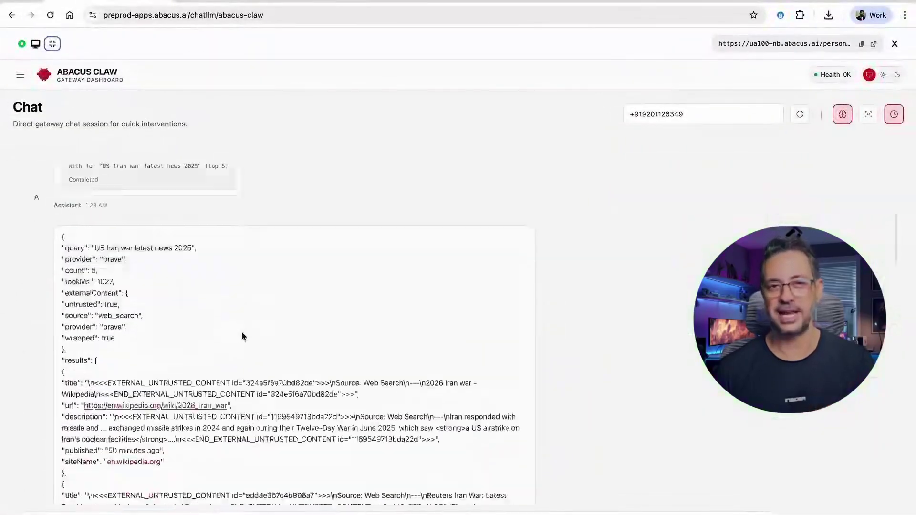
{"action": "scroll", "coordinate": [242, 336], "scroll_direction": "down", "scroll_amount": 15}
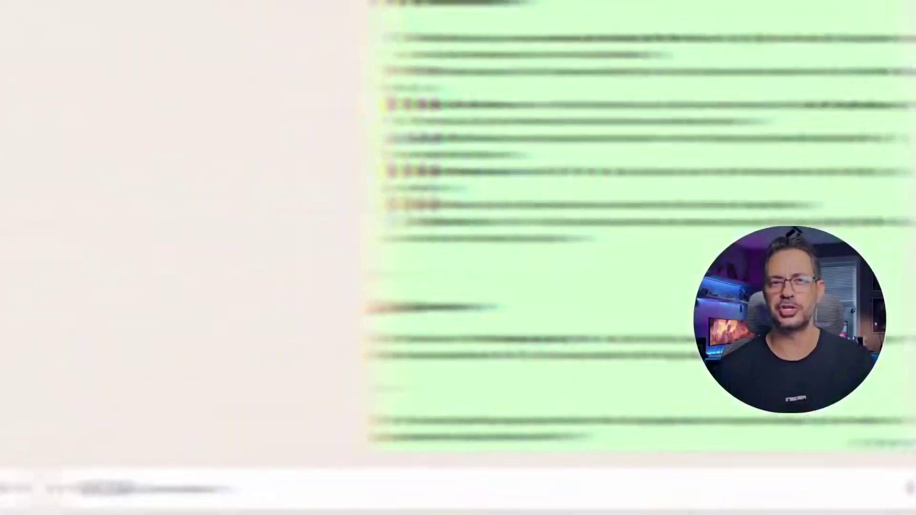
- Send 'Summarize this article for me - ' with the pasted MIT article link, then hide the ChatLLM sidebar
{"action": "type", "text": "Summarize this article for me -"}
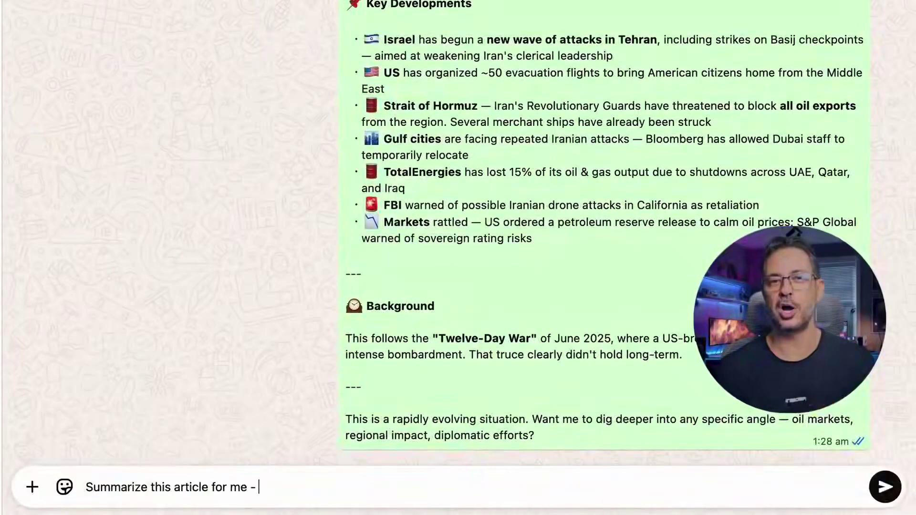
{"action": "type", "text": "https://news.mit.edu/2026/3-questions-future-of-ai-and-mathematical-physical-sciences-0311"}
{"action": "key", "text": "Return"}
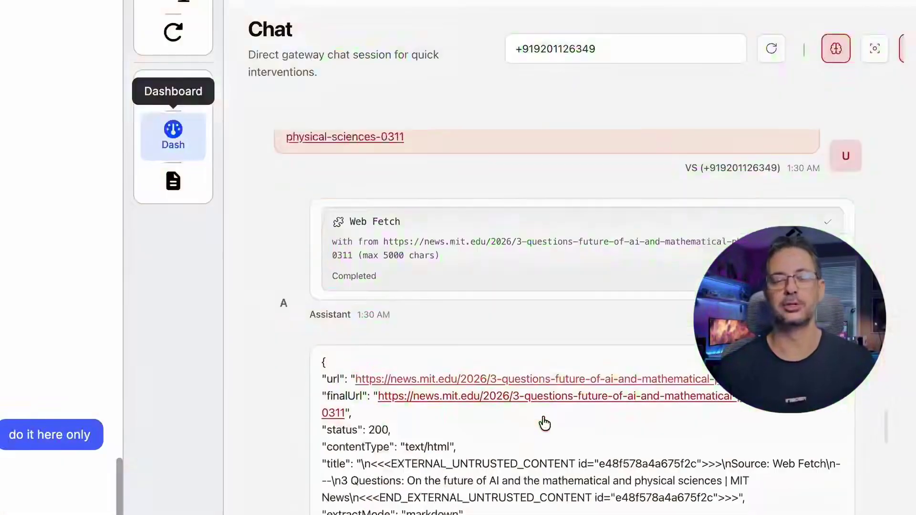
{"action": "scroll", "coordinate": [543, 423], "scroll_direction": "down", "scroll_amount": 15}
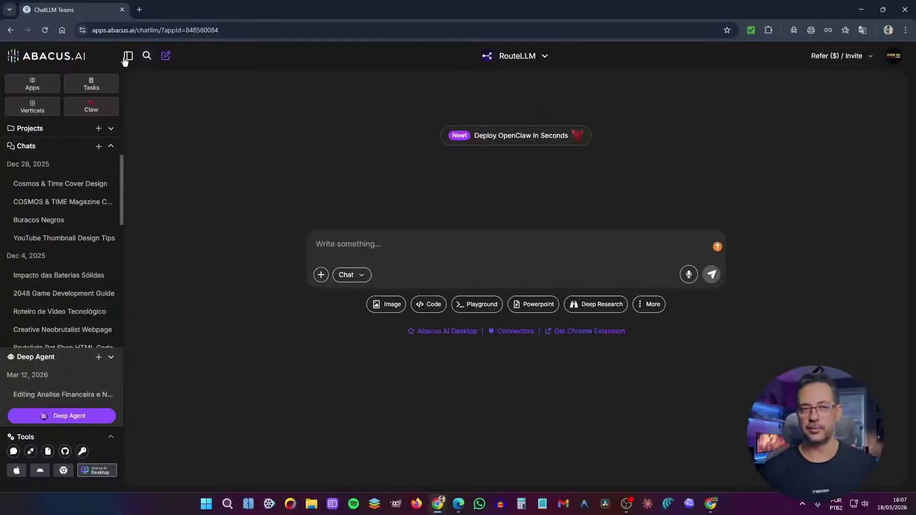
{"action": "left_click", "coordinate": [126, 59]}
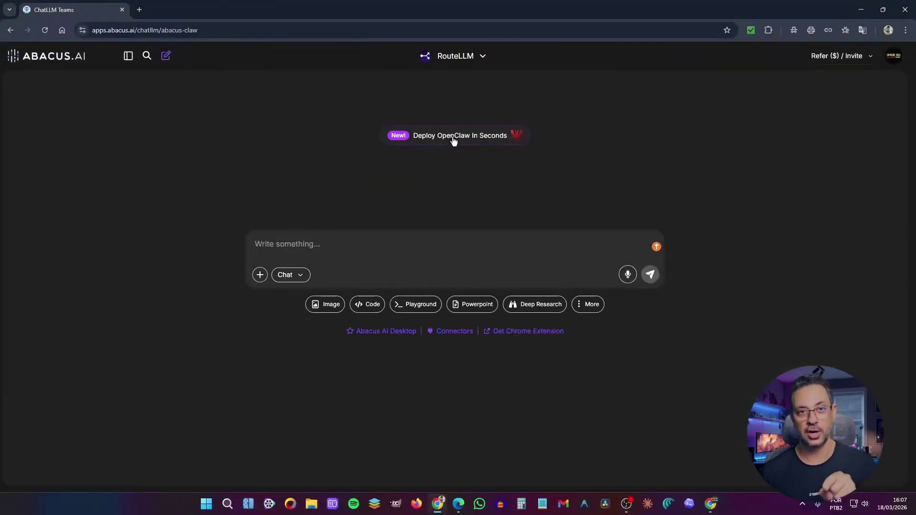
- Open Abacus Claw from the 'Deploy OpenClaw in Seconds' banner and preview the starter agent cards
{"action": "left_click", "coordinate": [450, 174]}
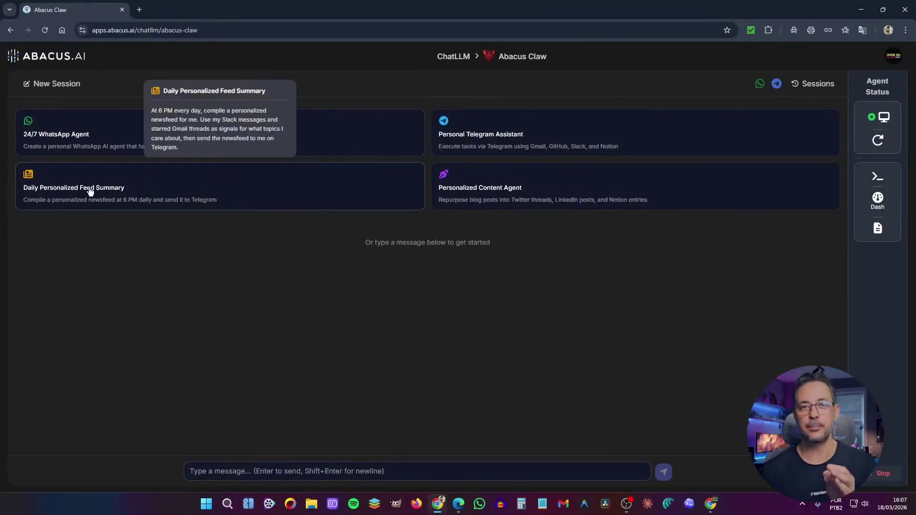
{"action": "mouse_move", "coordinate": [100, 138]}
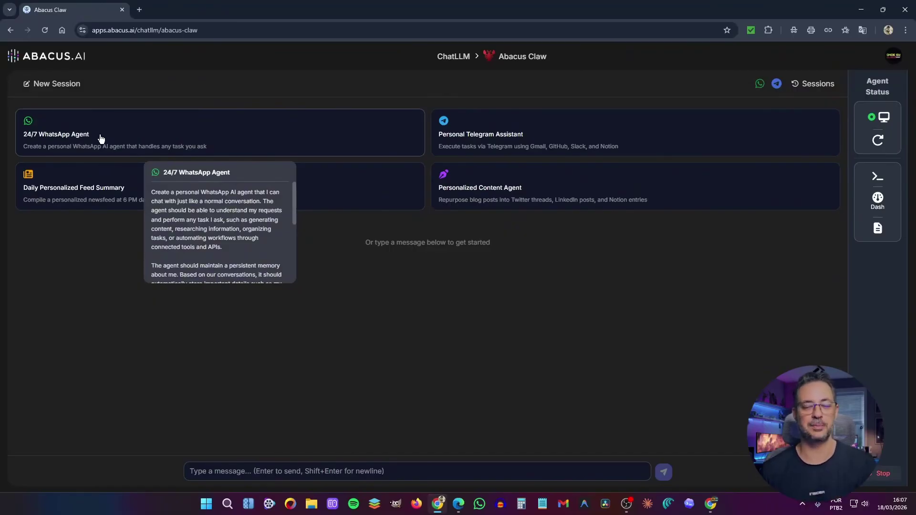
{"action": "mouse_move", "coordinate": [102, 198]}
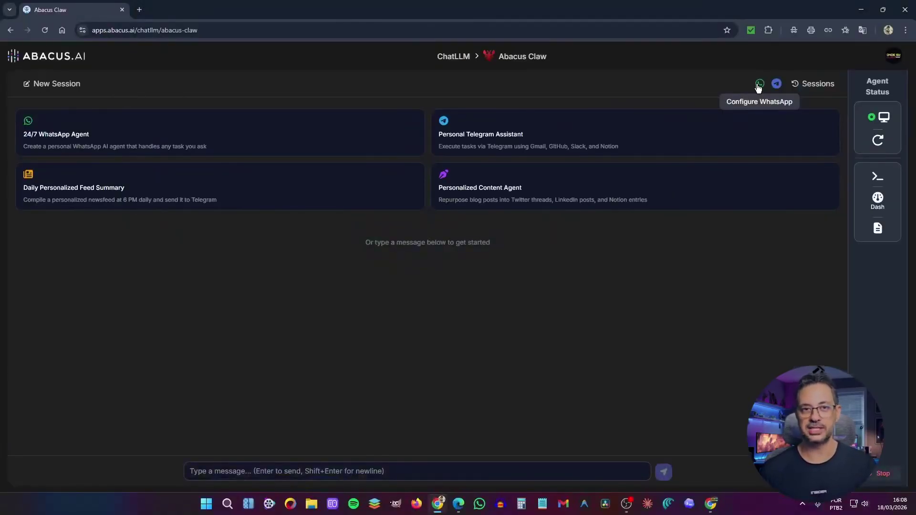
- Set up and test the WhatsApp connection, then start typing the seasonal-rental bot prompt
{"action": "left_click", "coordinate": [759, 86]}
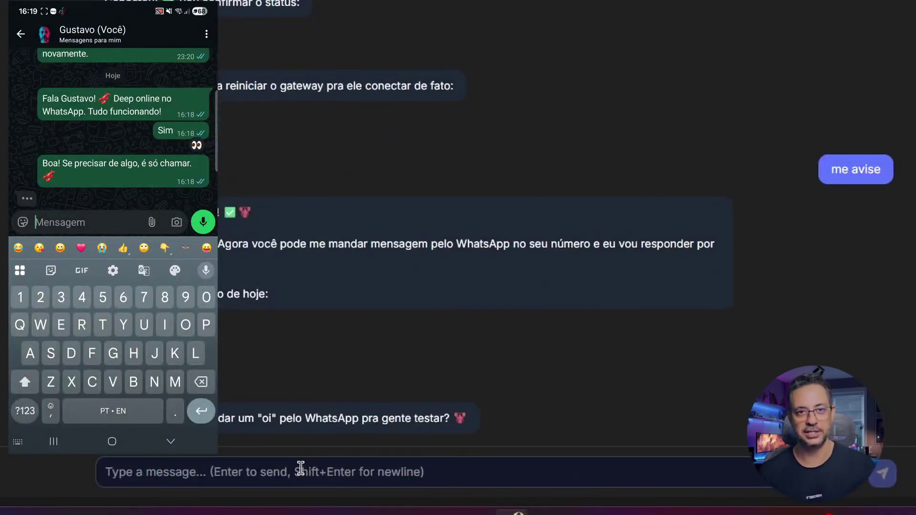
{"action": "type", "text": "Vou d"}
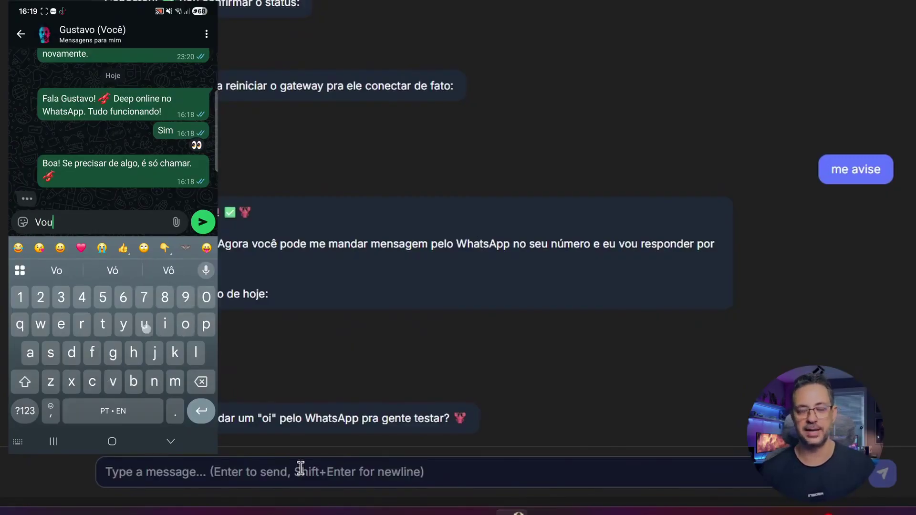
{"action": "type", "text": "igitar um"}
{"action": "left_click", "coordinate": [320, 471]}
{"action": "type", "text": "pro"}
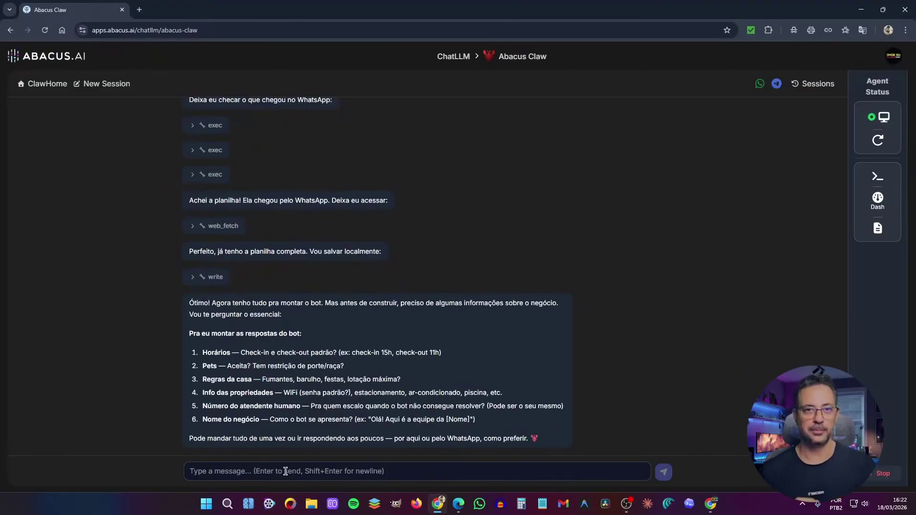
- Start answering the agent's numbered business questions for the Pet Lovers guest bot
{"action": "left_click", "coordinate": [286, 471]}
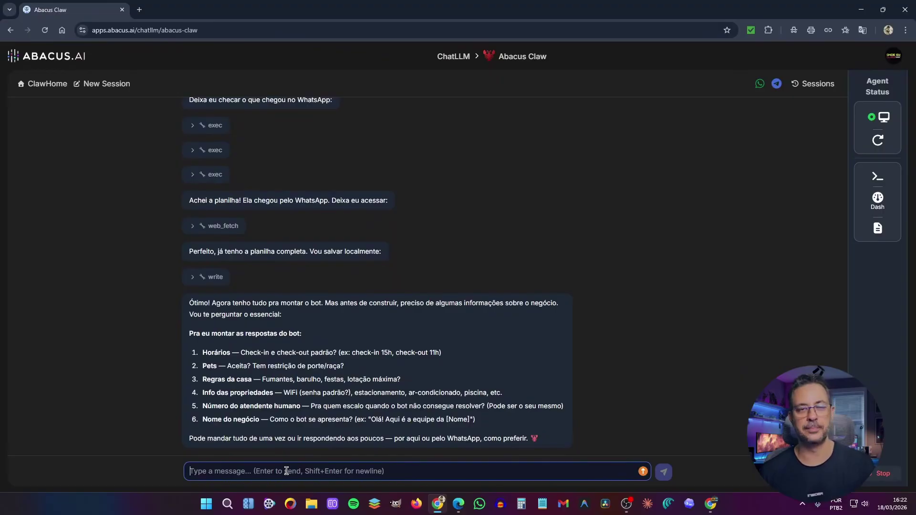
{"action": "type", "text": "1"}
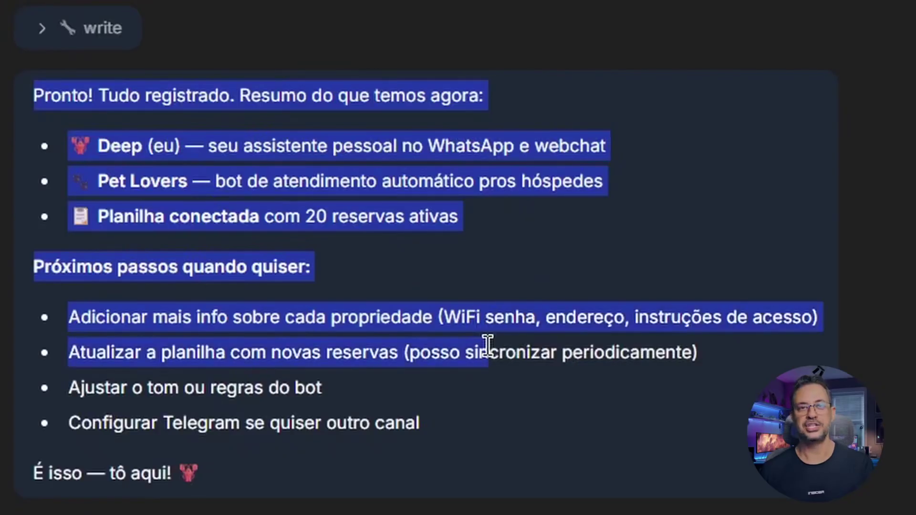
- Review the agent's recap of the Pet Lovers bot and 20-reservation spreadsheet, then start a new session
{"action": "left_click_drag", "start_coordinate": [487, 341], "coordinate": [491, 445]}
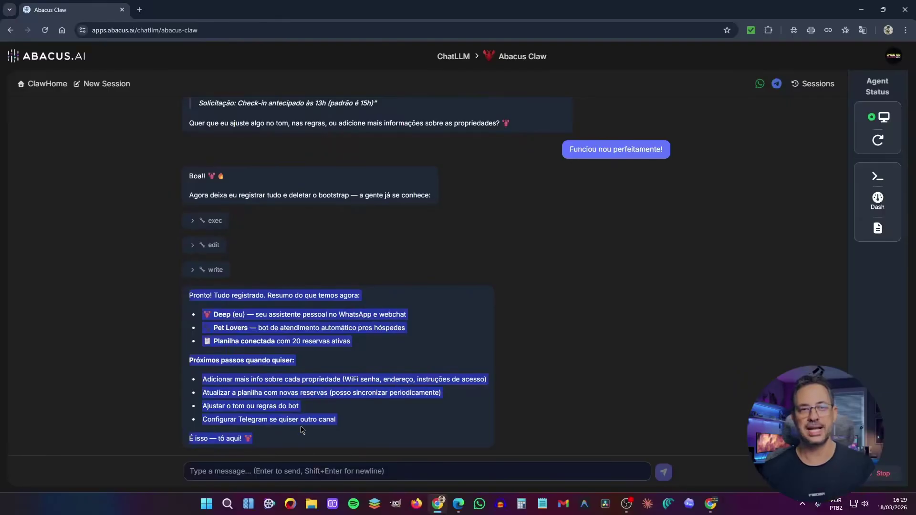
{"action": "left_click", "coordinate": [285, 439]}
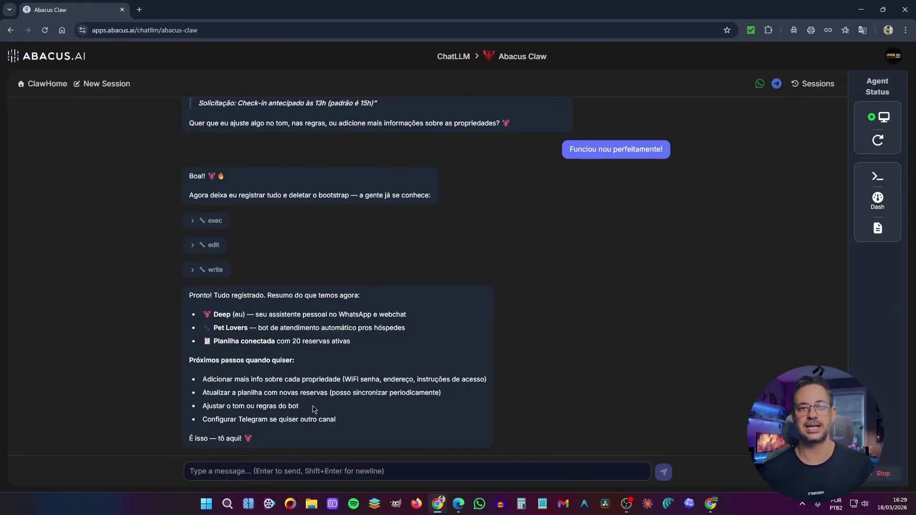
{"action": "left_click", "coordinate": [113, 88]}
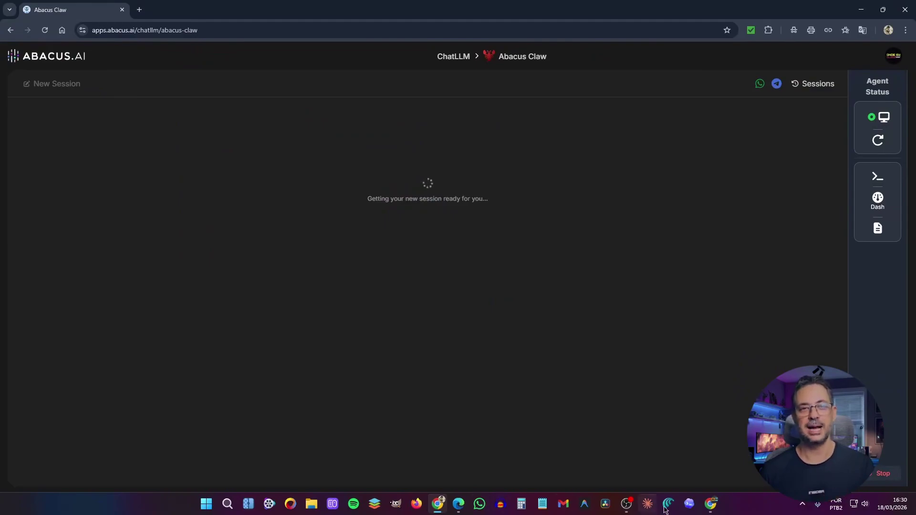
- Type the first answers, '1 15h 4 11h', to the agent's business questions
{"action": "mouse_move", "coordinate": [716, 504]}
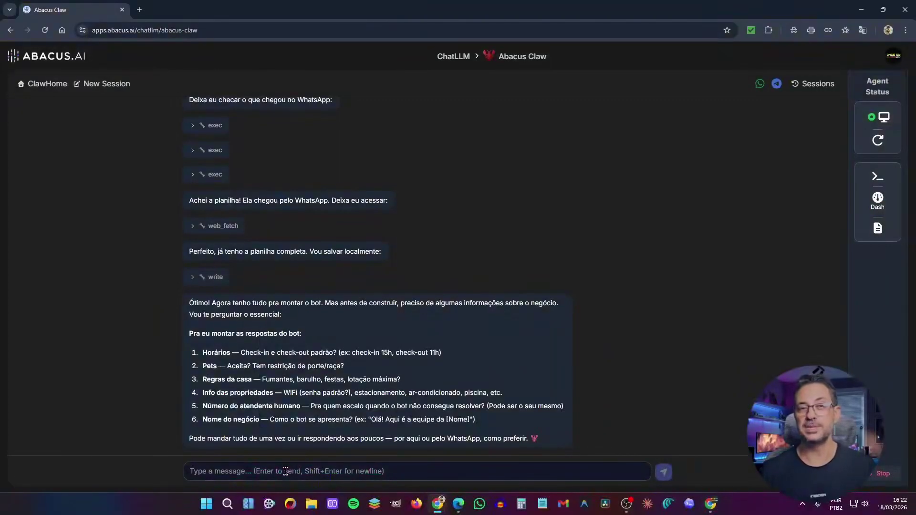
{"action": "left_click", "coordinate": [285, 471]}
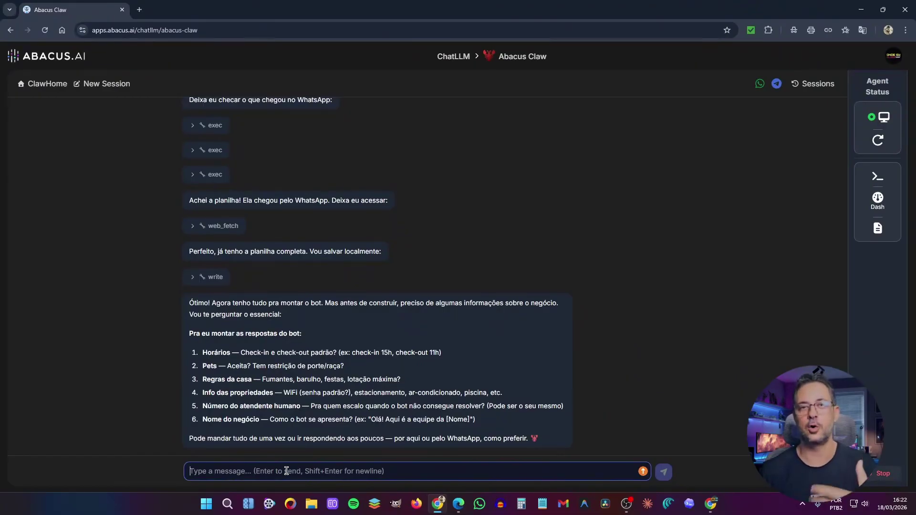
{"action": "type", "text": "1"}
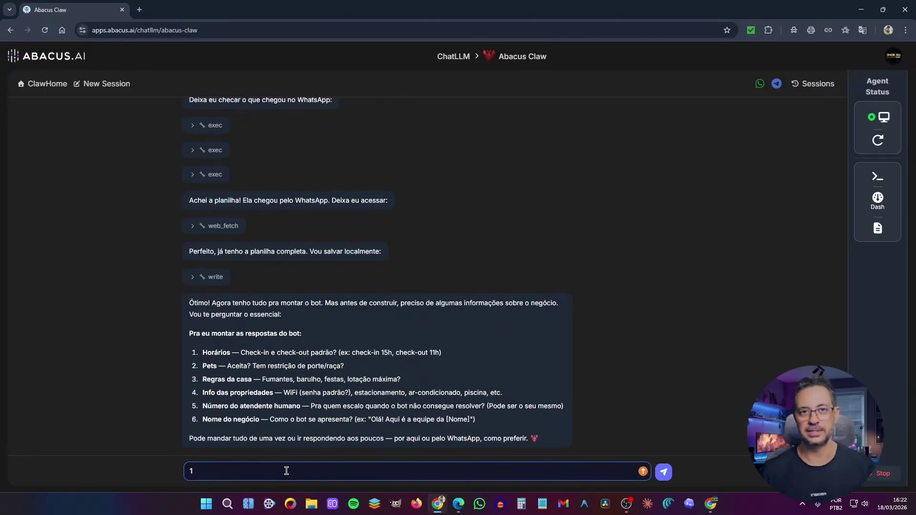
{"action": "type", "text": "15h "}
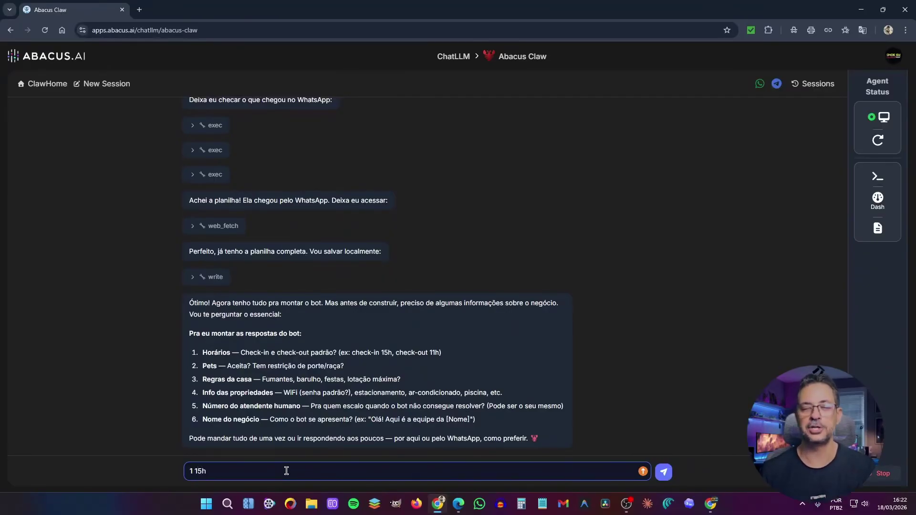
{"action": "type", "text": "4"}
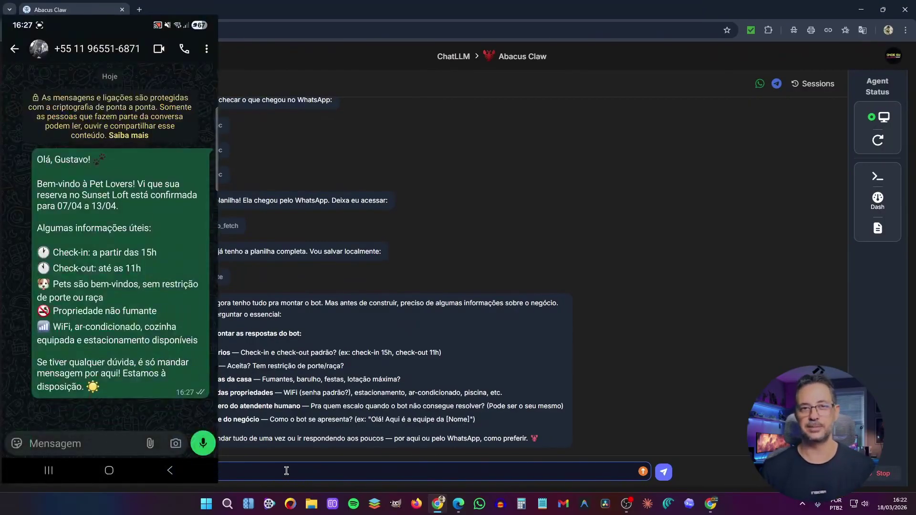
{"action": "type", "text": " 11h"}
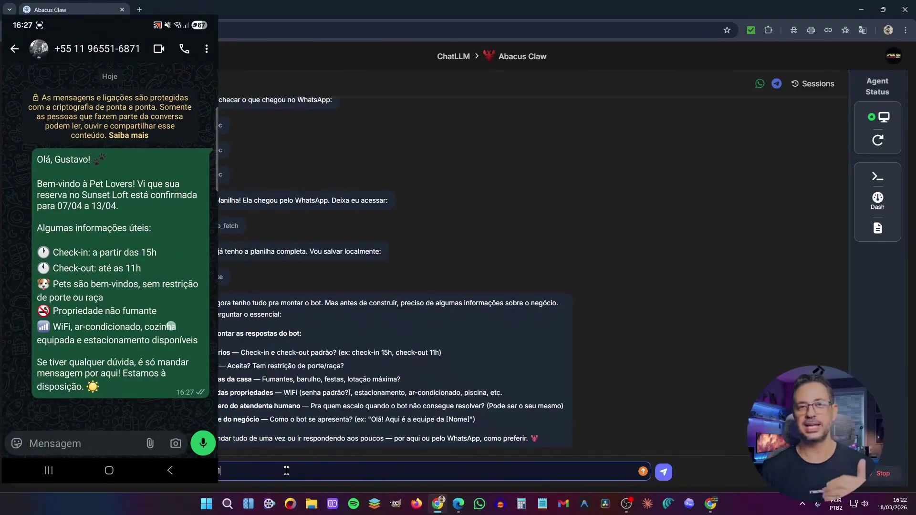
- Add further lines to the multi-line reply with the remaining bot details
{"action": "key", "text": "shift+Return"}
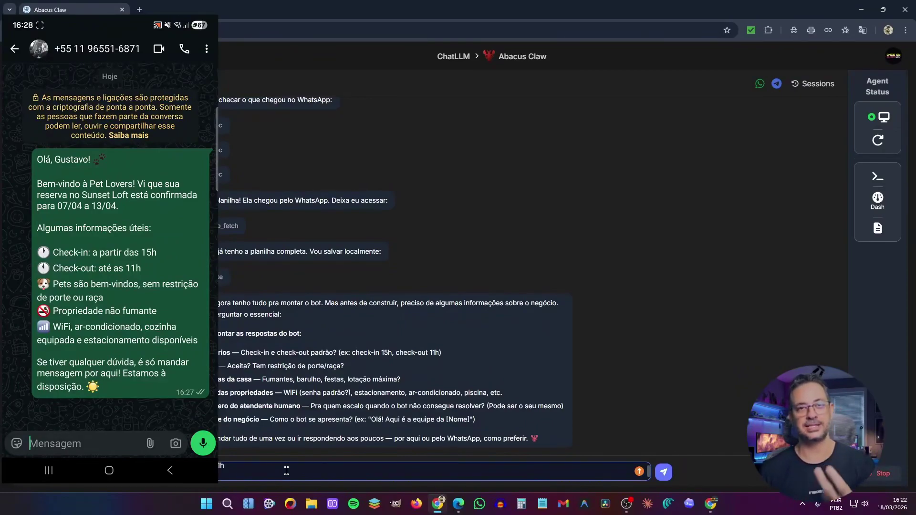
{"action": "type", "text": "estrição"}
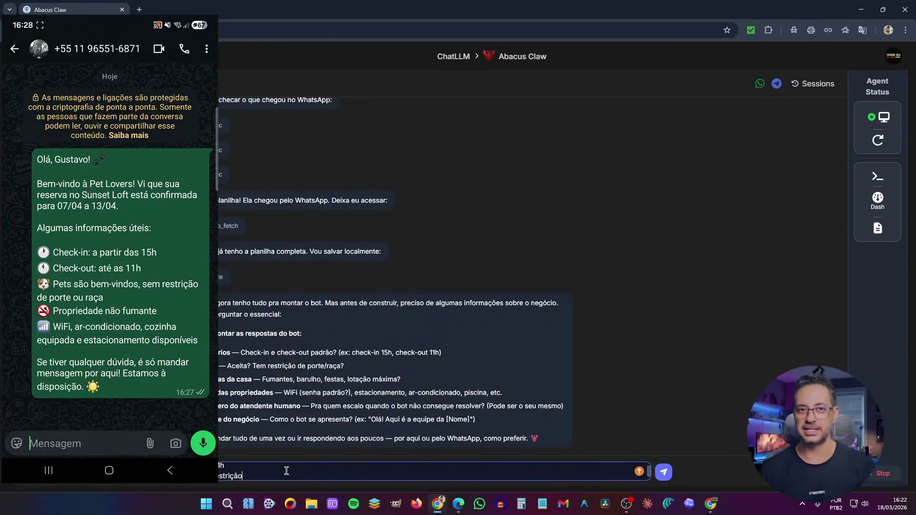
{"action": "key", "text": "shift+Return"}
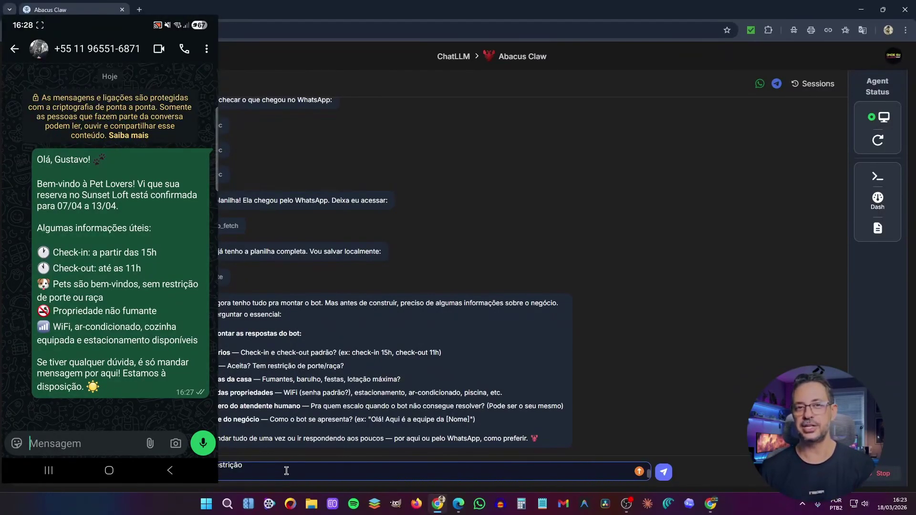
{"action": "type", "text": "mantes"}
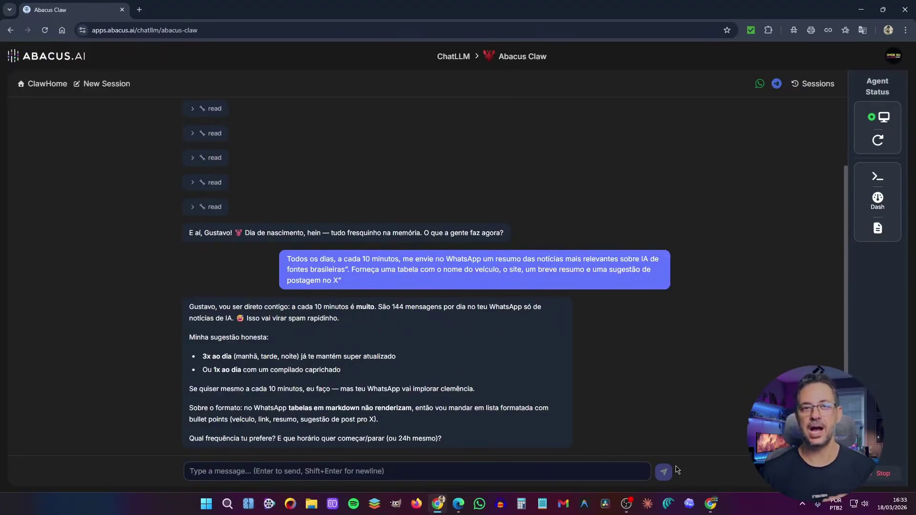
- Review the agent's plan, highlighting the per-item format list and the 3 cron jobs
{"action": "left_click", "coordinate": [304, 473]}
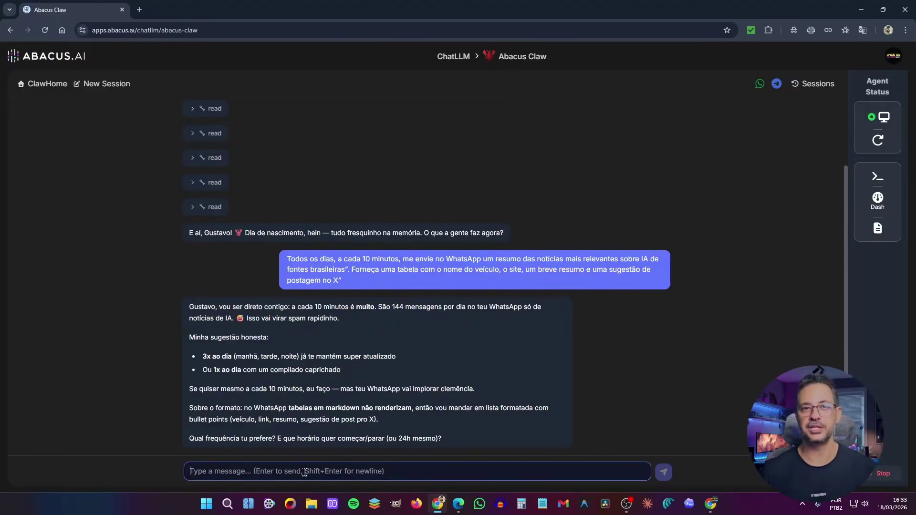
{"action": "type", "text": "Vamos"}
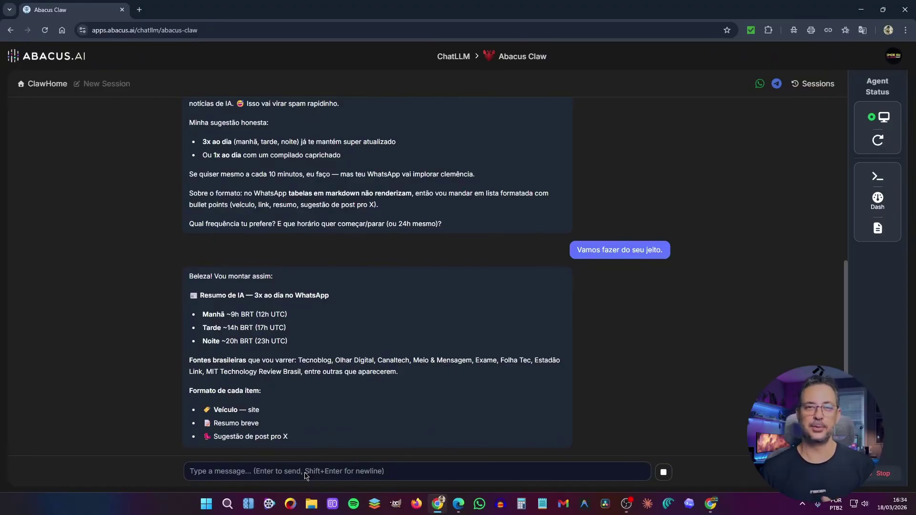
{"action": "left_click_drag", "start_coordinate": [190, 357], "coordinate": [409, 374]}
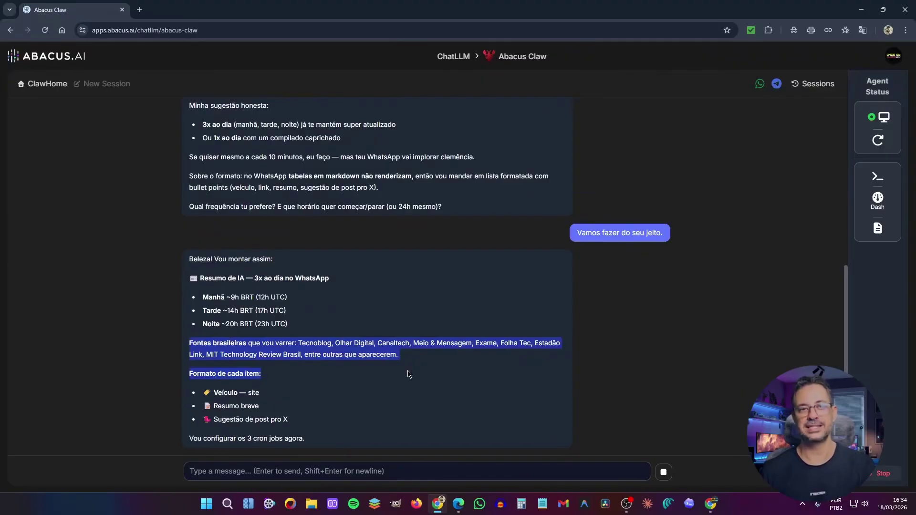
{"action": "left_click_drag", "start_coordinate": [194, 438], "coordinate": [321, 442]}
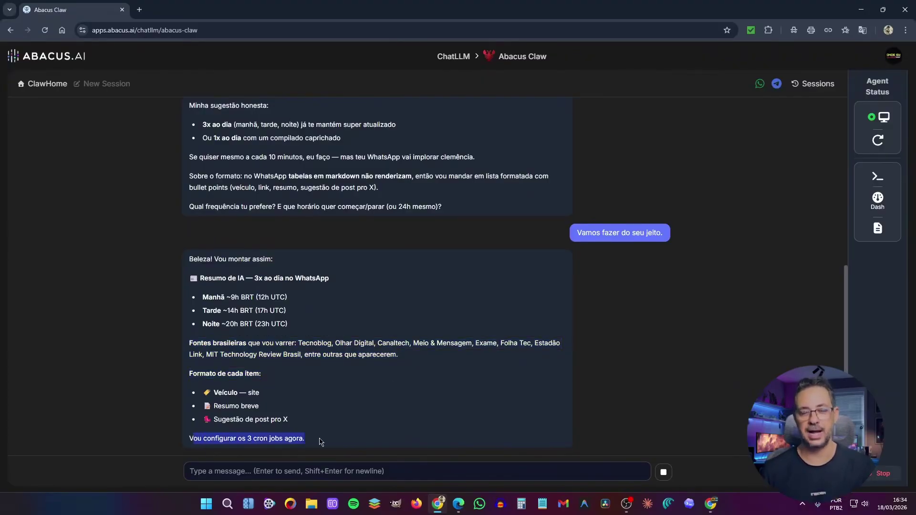
{"action": "left_click_drag", "start_coordinate": [214, 394], "coordinate": [297, 420]}
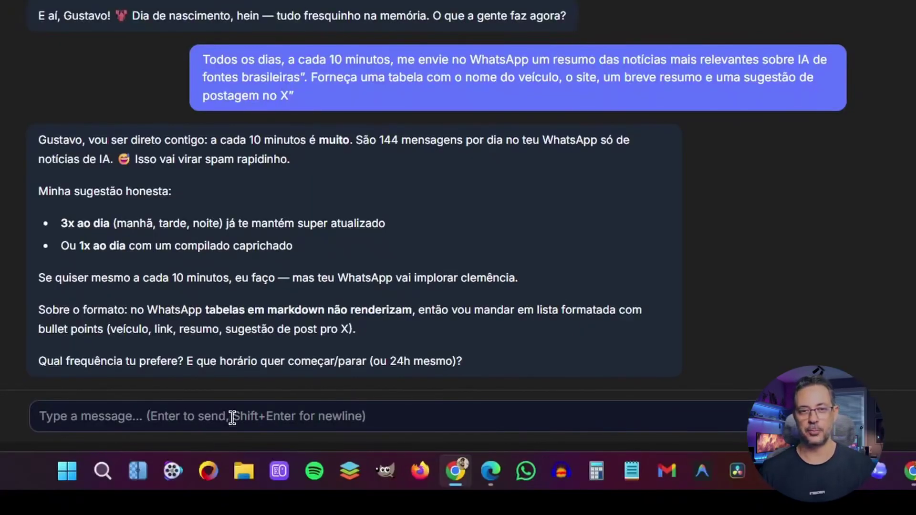
- Reply 'Vamos fazer do seu jeito.' to accept the 3x-daily 9h/14h/20h schedule
{"action": "left_click", "coordinate": [232, 417]}
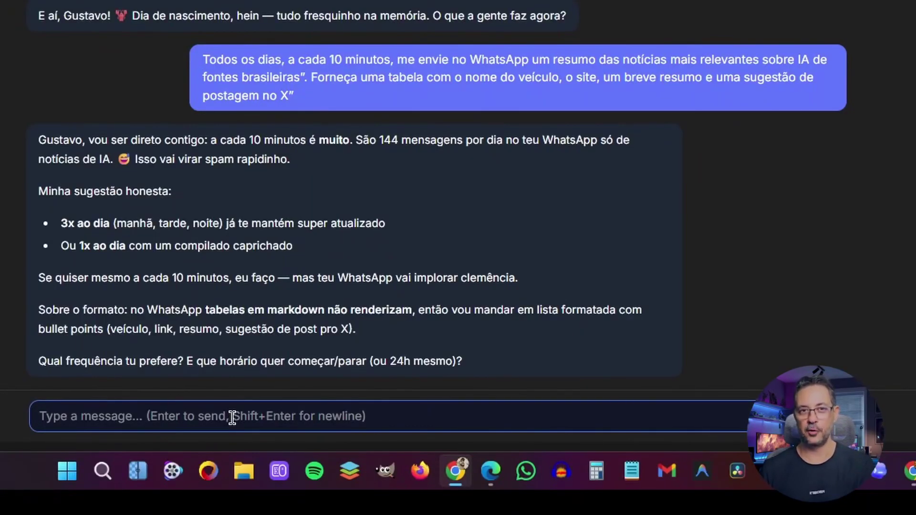
{"action": "type", "text": "Vamos "}
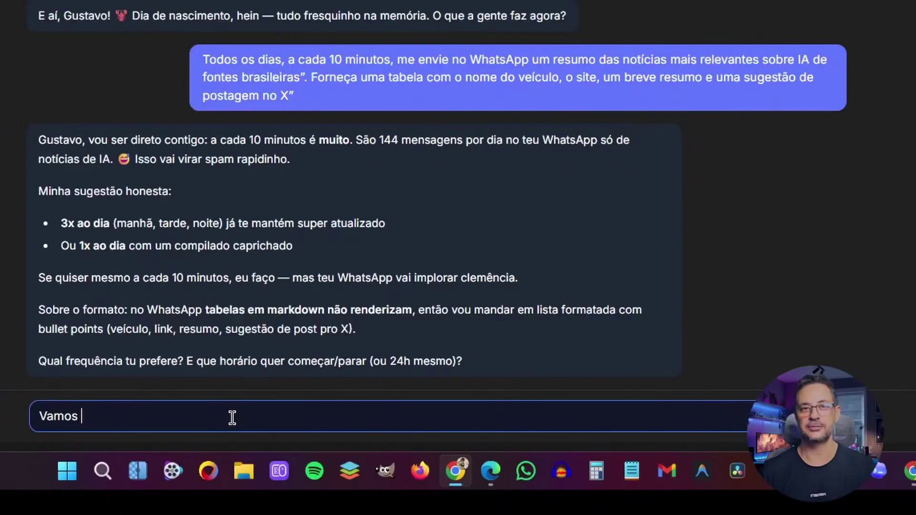
{"action": "type", "text": "fazer do seu jeito"}
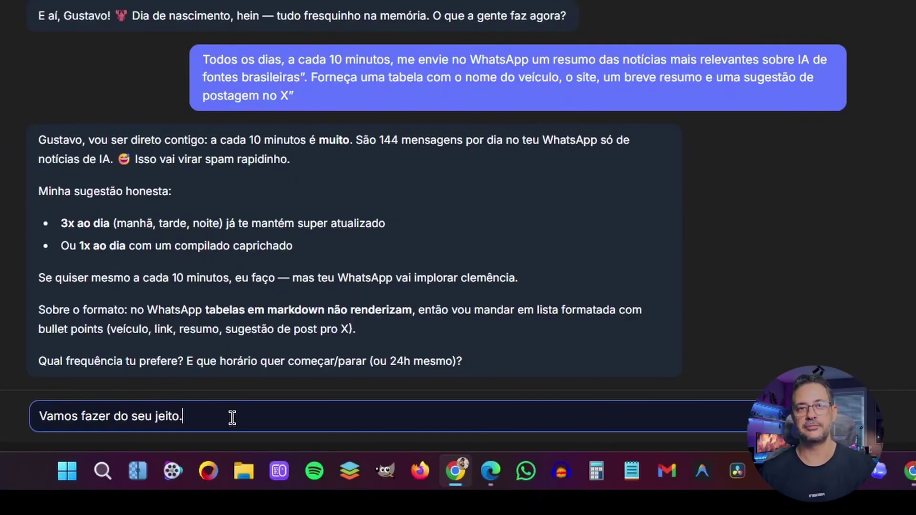
{"action": "type", "text": "."}
{"action": "key", "text": "Return"}
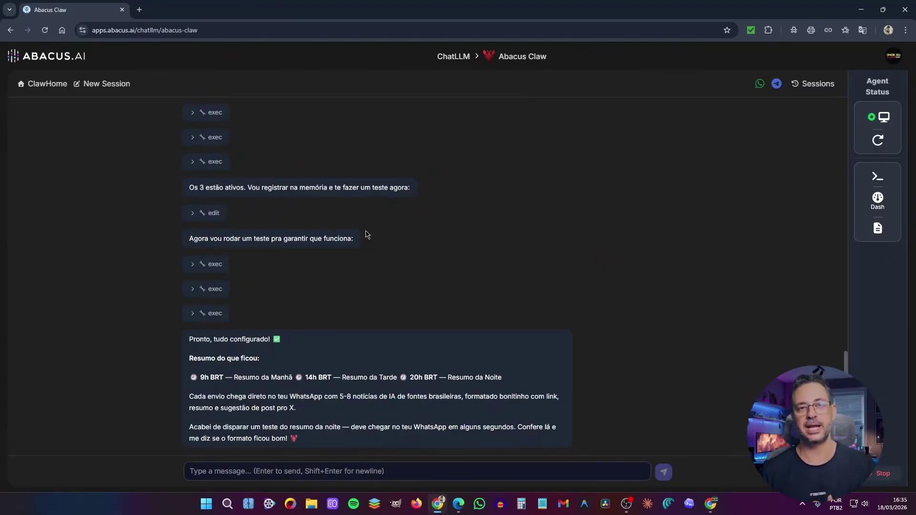
- Highlight the agent's final setup summary before checking the 'Resumo IA — Noite' test message
{"action": "left_click_drag", "start_coordinate": [187, 335], "coordinate": [336, 441]}
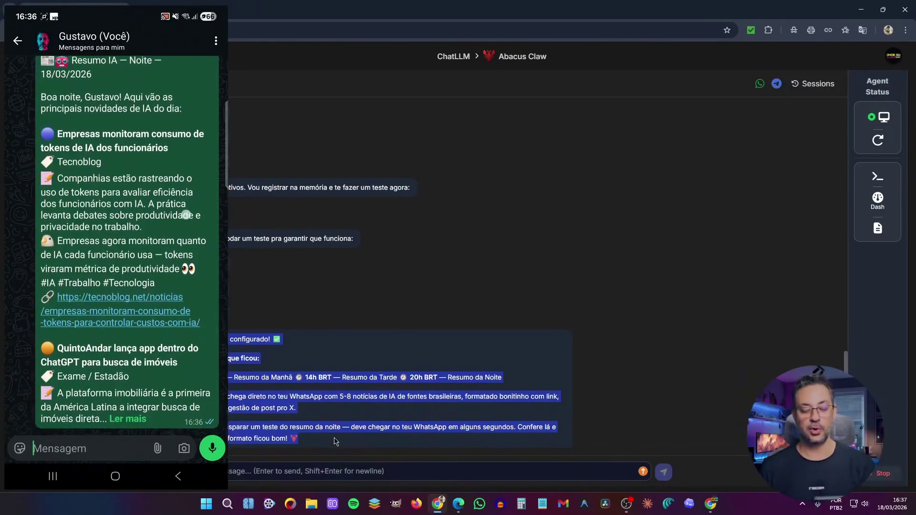
- Write feedback that the test only sent an X post suggestion, not a news summary
{"action": "left_click", "coordinate": [317, 469]}
{"action": "key", "text": "ctrl+v"}
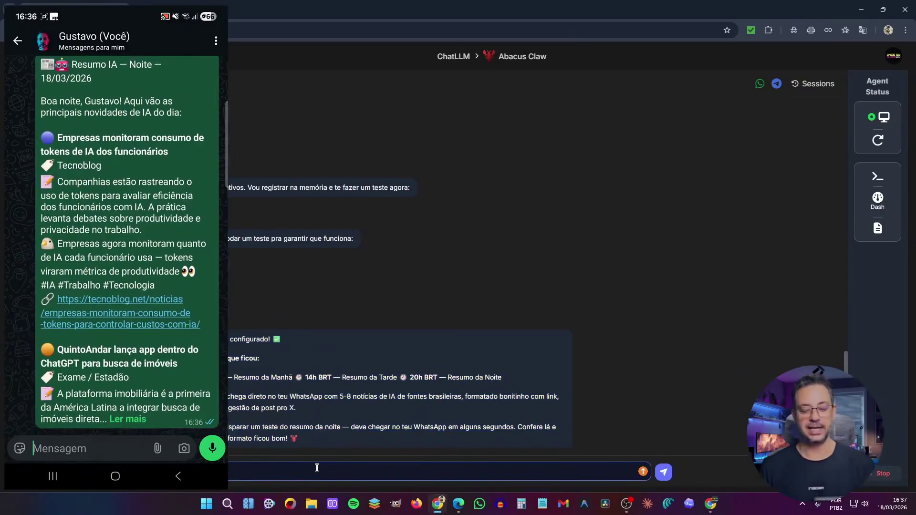
{"action": "type", "text": "nando"}
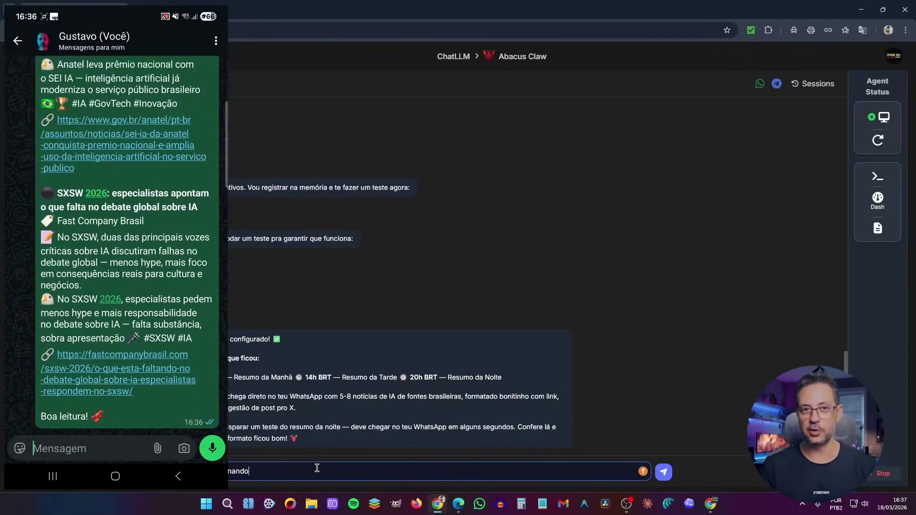
{"action": "key", "text": "BackSpace"}
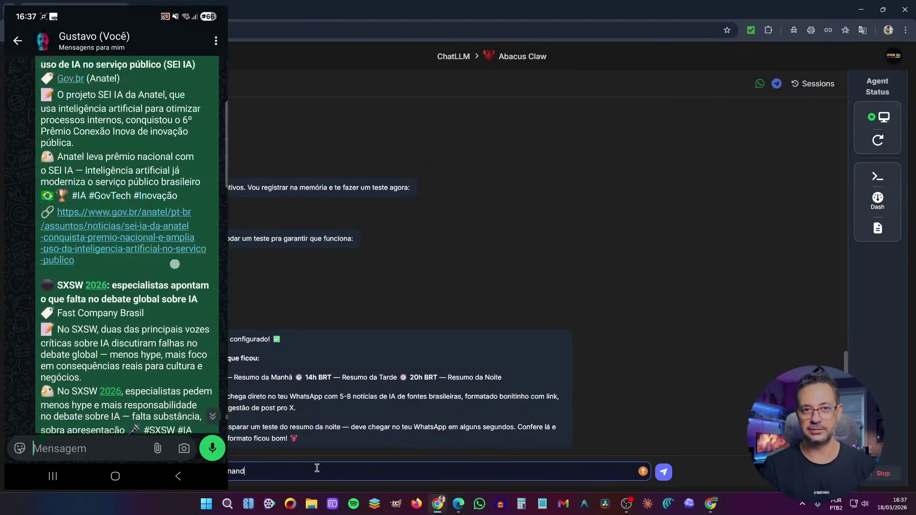
{"action": "type", "text": "nando, fal"}
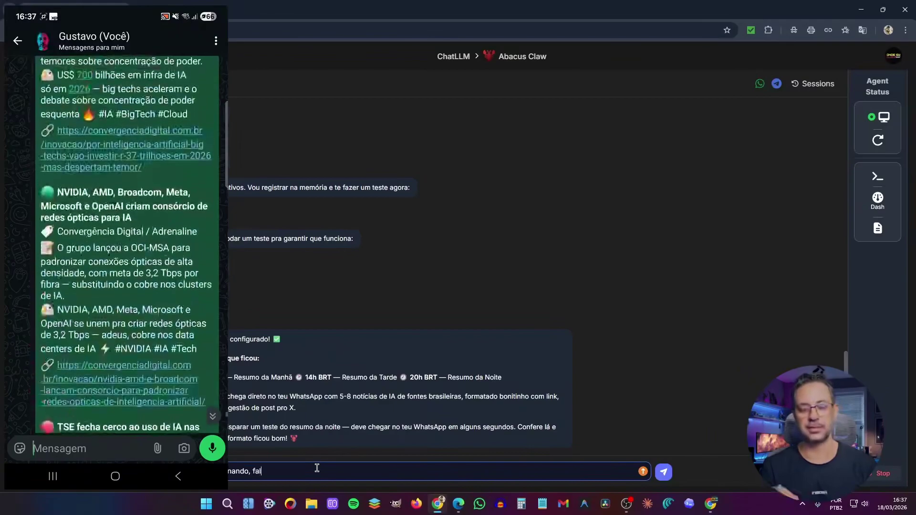
{"action": "type", "text": "ou apoe"}
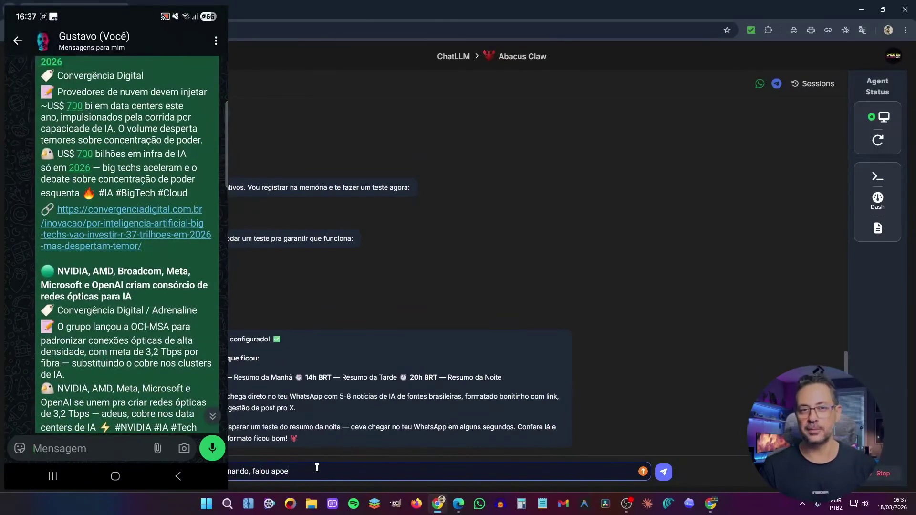
{"action": "key", "text": "BackSpace"}
{"action": "key", "text": "BackSpace"}
{"action": "type", "text": "enas a sugestão de postagem "}
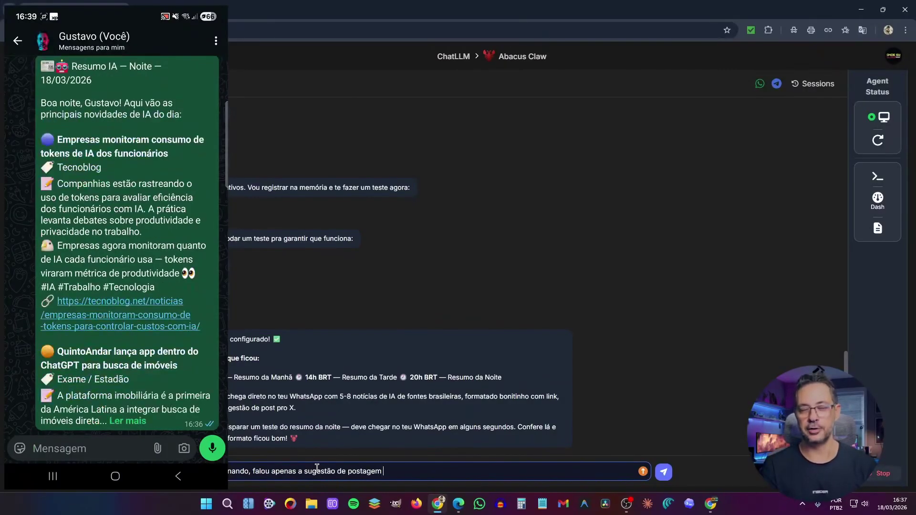
{"action": "type", "text": "no X"}
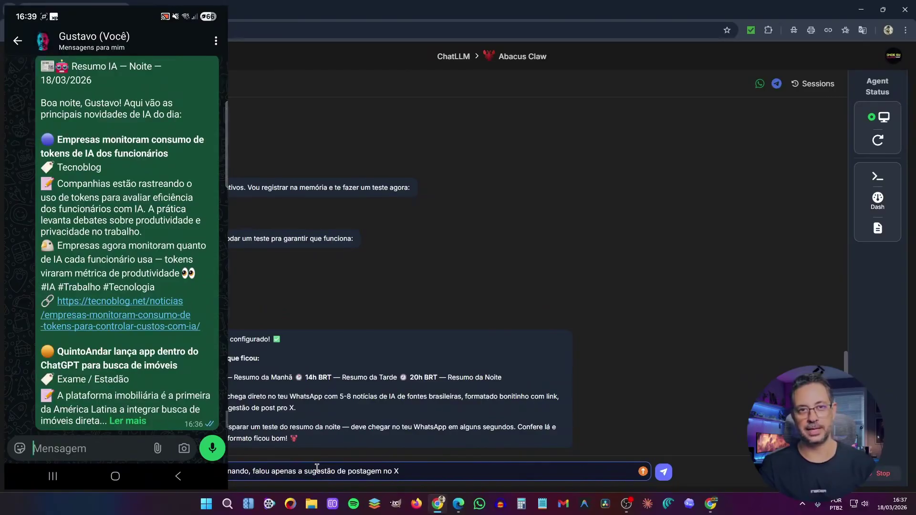
{"action": "type", "text": ", como"}
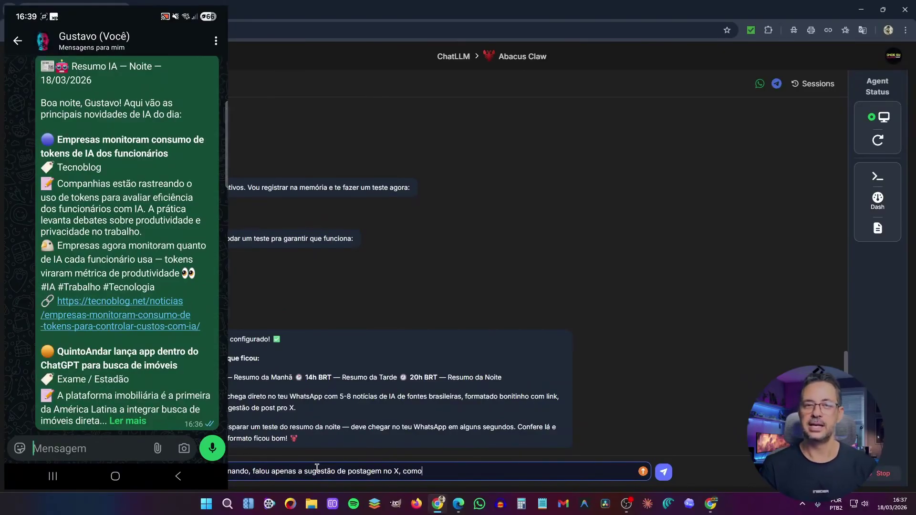
{"action": "type", "text": " se fosse um"}
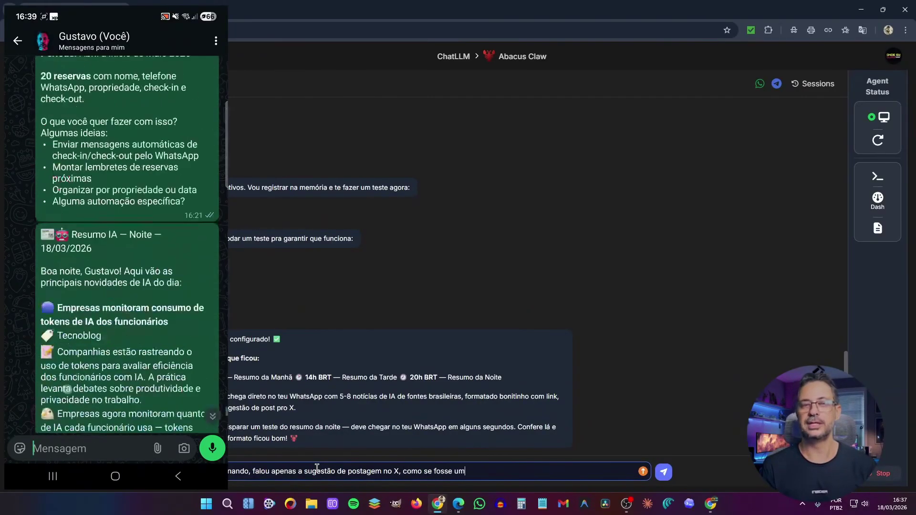
{"action": "type", "text": " resumo das "}
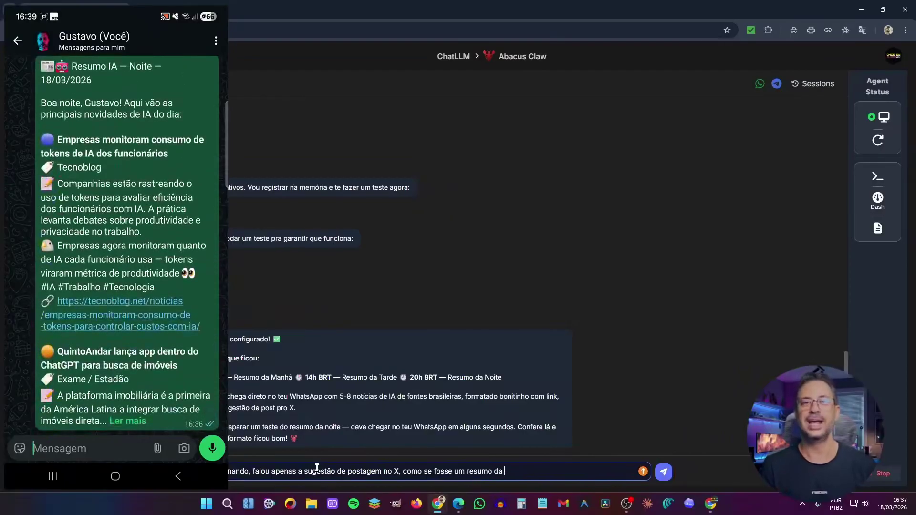
{"action": "type", "text": "notícias."}
- Send the feedback about the missing news summaries, then start a reply with the Slack app token
{"action": "key", "text": "Return"}
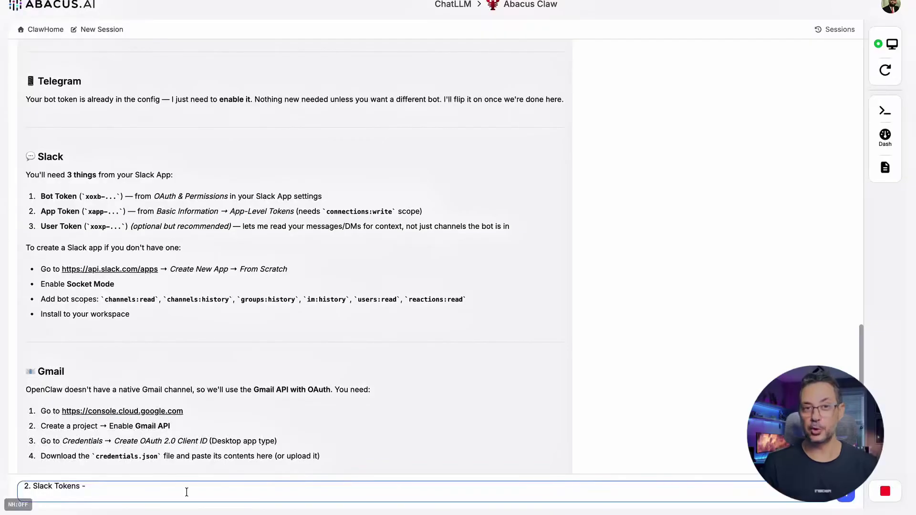
{"action": "type", "text": "App Token"}
{"action": "key", "text": "super+v"}
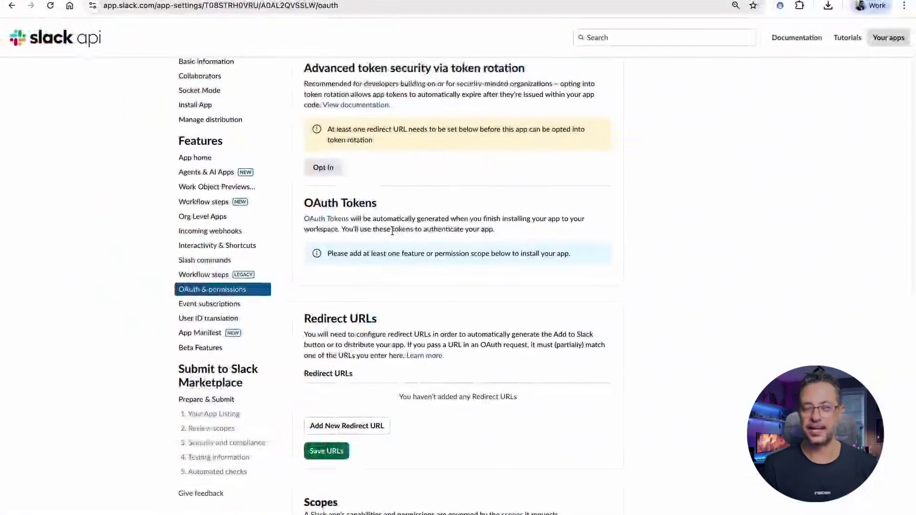
{"action": "scroll", "coordinate": [372, 279], "scroll_direction": "down", "scroll_amount": 5}
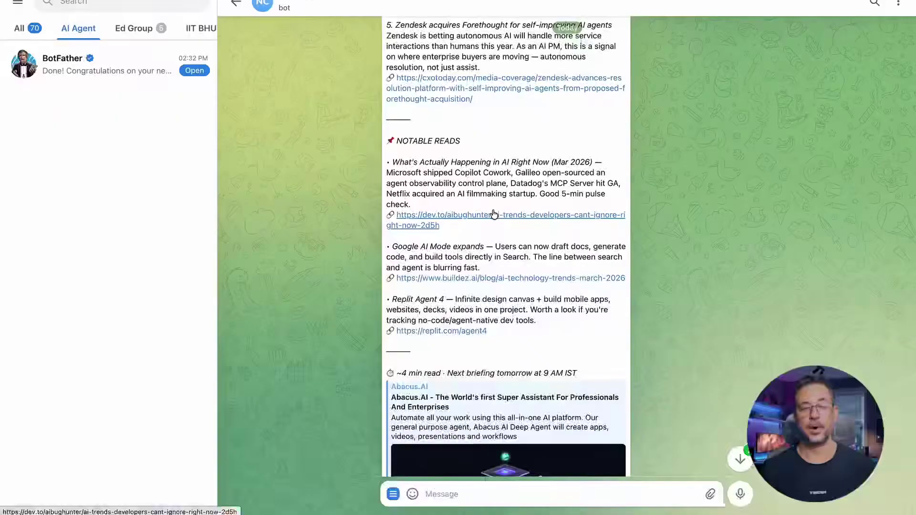
- Scroll the chat down to the setup plan's credential requests
{"action": "scroll", "coordinate": [496, 274], "scroll_direction": "down", "scroll_amount": 15}
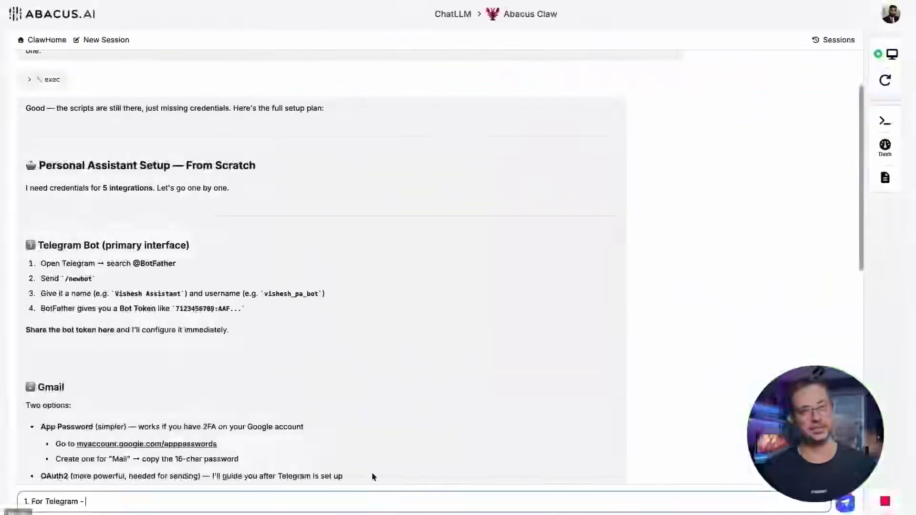
- Paste the Telegram bot token as entry 1 and begin entry 2
{"action": "key", "text": "ctrl+v"}
{"action": "key", "text": "shift+Return"}
{"action": "type", "text": "2."}
{"action": "scroll", "coordinate": [185, 230], "scroll_direction": "down", "scroll_amount": 5}
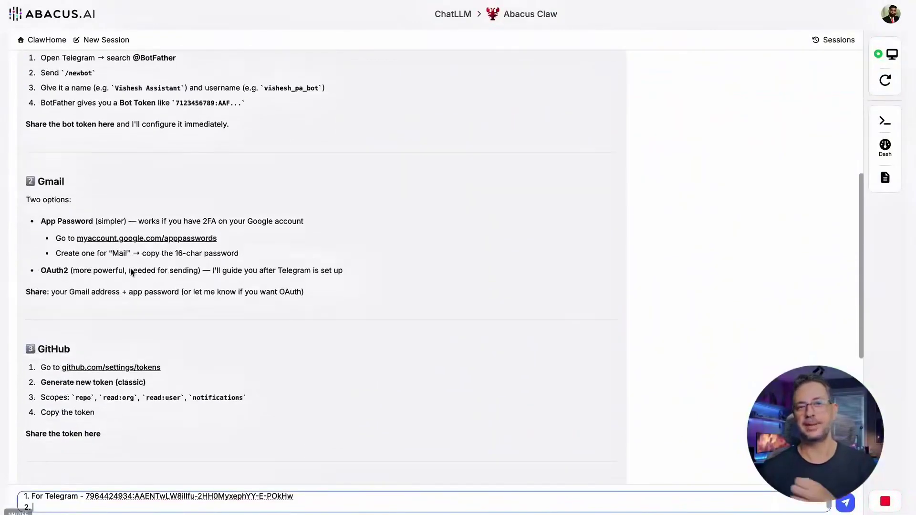
- Create a Google Mail app password and add it with the Gmail address as entry 2
{"action": "right_click", "coordinate": [139, 210]}
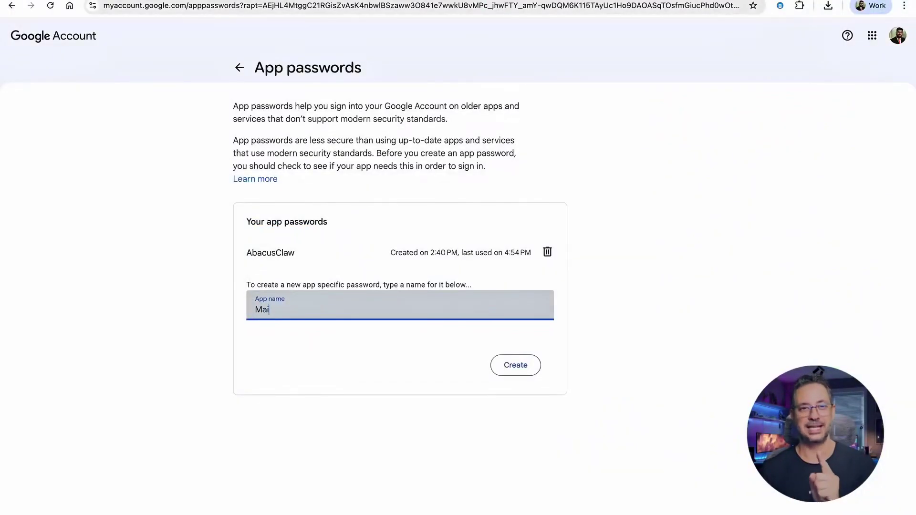
{"action": "type", "text": "l"}
{"action": "left_click", "coordinate": [518, 364]}
{"action": "left_click_drag", "start_coordinate": [517, 240], "coordinate": [376, 241]}
{"action": "key", "text": "ctrl+c"}
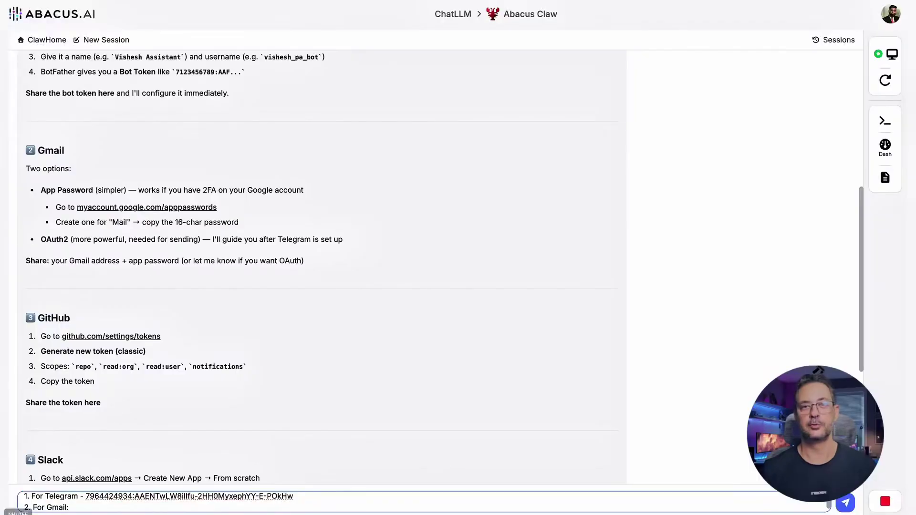
{"action": "type", "text": "password -"}
{"action": "key", "text": "ctrl+v"}
{"action": "key", "text": "shift+Return"}
- Begin a GitHub entry and set up token 'Abacus Claw' with repo, read:org, read:user, notifications scopes
{"action": "key", "text": "shift+Return"}
{"action": "type", "text": "3. Github"}
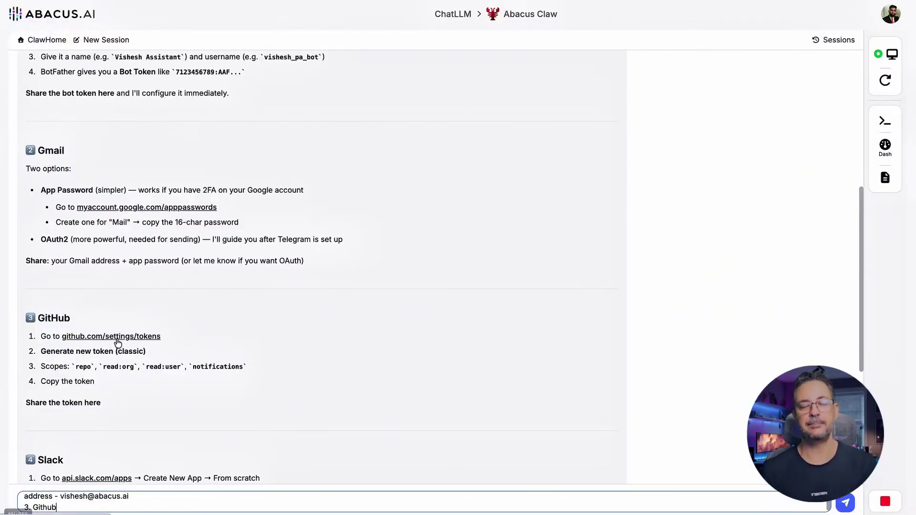
{"action": "type", "text": "Abacus Claw"}
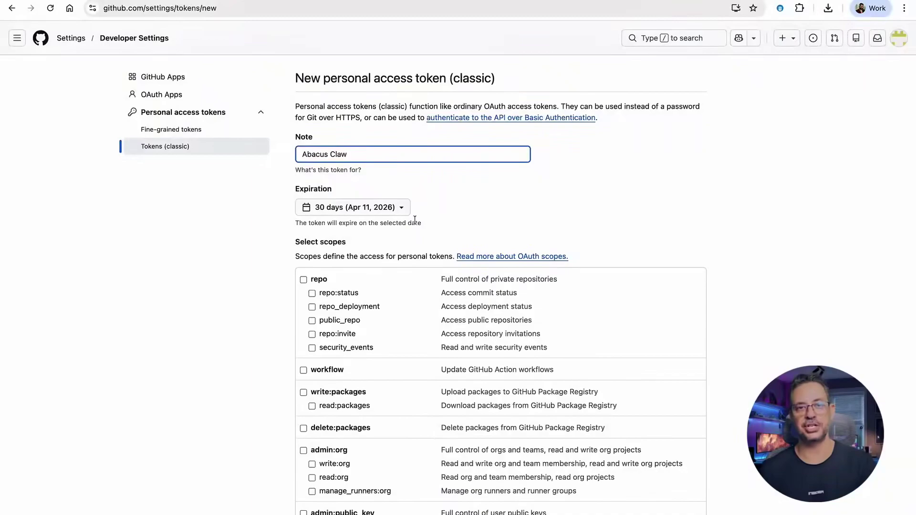
{"action": "scroll", "coordinate": [312, 206], "scroll_direction": "down", "scroll_amount": 2}
{"action": "left_click", "coordinate": [312, 206]}
{"action": "scroll", "coordinate": [324, 286], "scroll_direction": "down", "scroll_amount": 2}
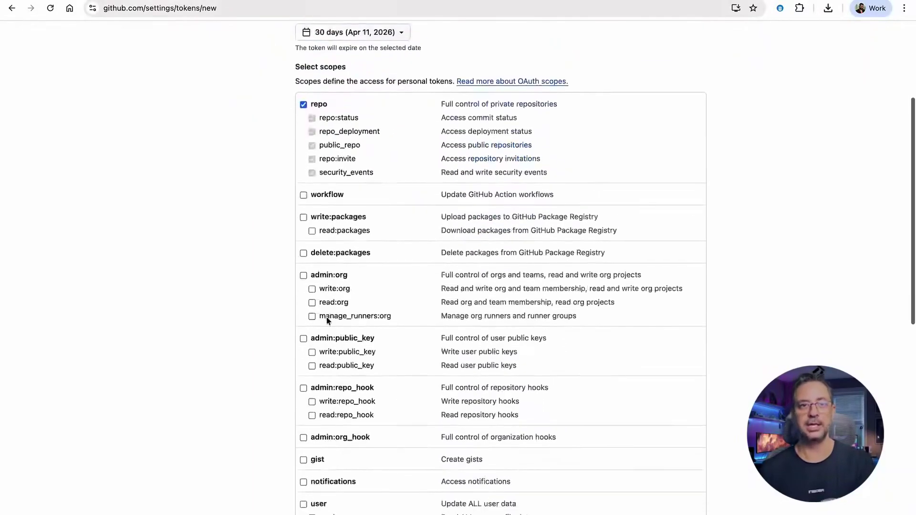
{"action": "left_click", "coordinate": [315, 303]}
{"action": "scroll", "coordinate": [327, 316], "scroll_direction": "down", "scroll_amount": 1}
{"action": "scroll", "coordinate": [315, 334], "scroll_direction": "down", "scroll_amount": 1}
{"action": "left_click", "coordinate": [329, 433]}
{"action": "scroll", "coordinate": [330, 433], "scroll_direction": "down", "scroll_amount": 2}
{"action": "scroll", "coordinate": [329, 433], "scroll_direction": "down", "scroll_amount": 2}
{"action": "left_click", "coordinate": [304, 188]}
{"action": "scroll", "coordinate": [364, 321], "scroll_direction": "down", "scroll_amount": 5}
- Generate the GitHub token, paste it into the reply, and begin entry 4
{"action": "left_click", "coordinate": [333, 476]}
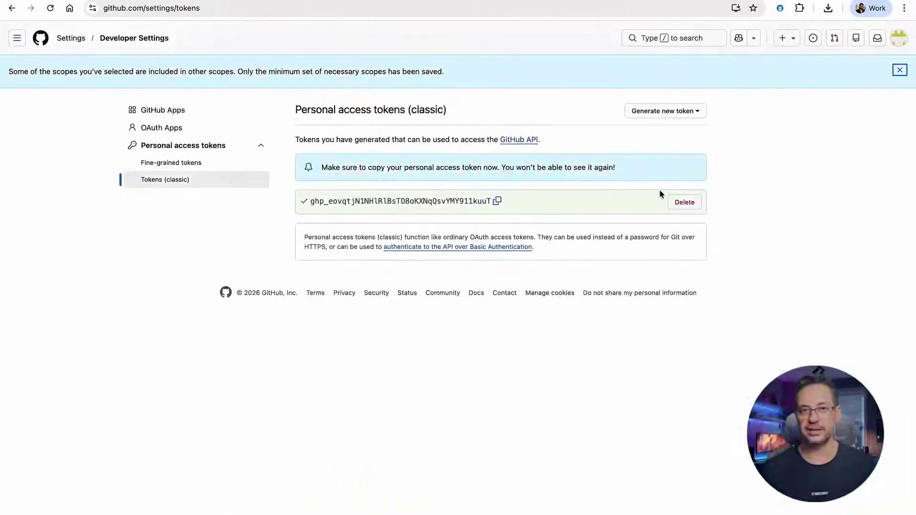
{"action": "left_click", "coordinate": [497, 201]}
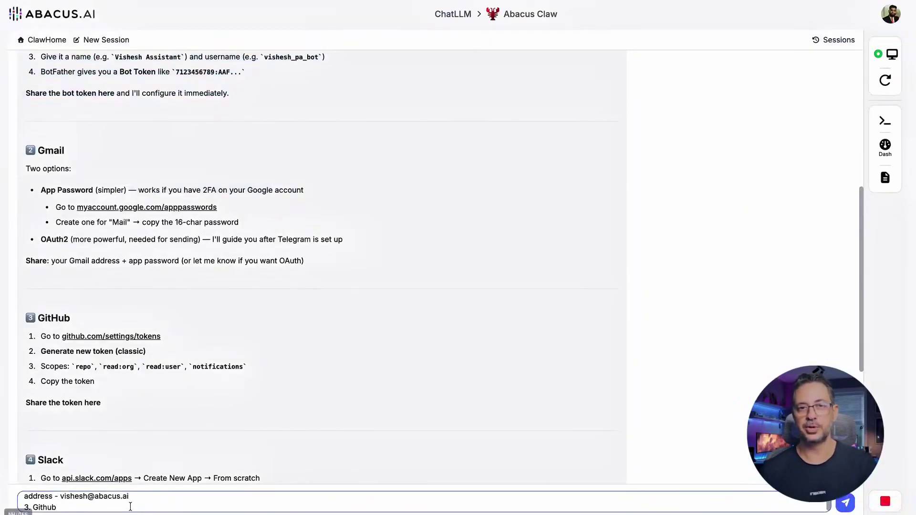
{"action": "key", "text": "super+v"}
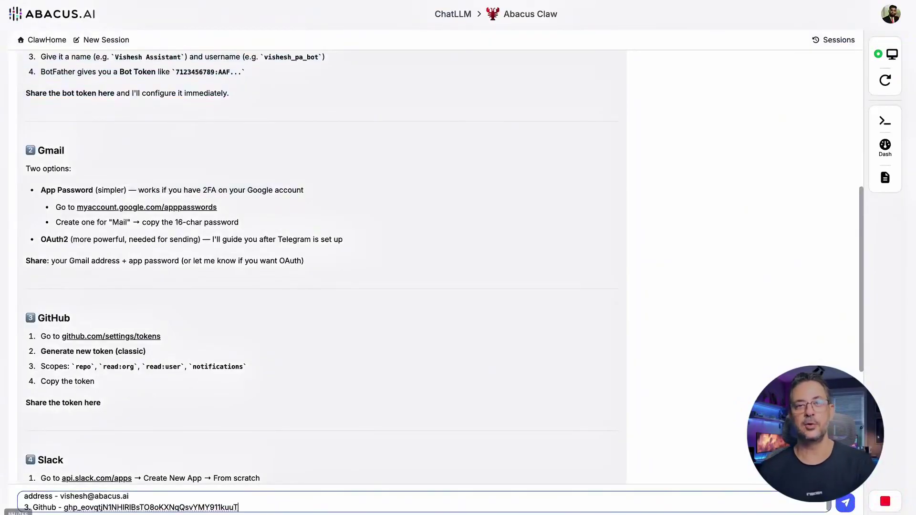
{"action": "key", "text": "shift+Return"}
{"action": "type", "text": "4."}
{"action": "scroll", "coordinate": [149, 416], "scroll_direction": "down", "scroll_amount": 1}
{"action": "scroll", "coordinate": [149, 417], "scroll_direction": "down", "scroll_amount": 5}
- Create Slack app 'My Claw Bot App' with channels:history scope, install it, and copy its bot token
{"action": "type", "text": "Slack -"}
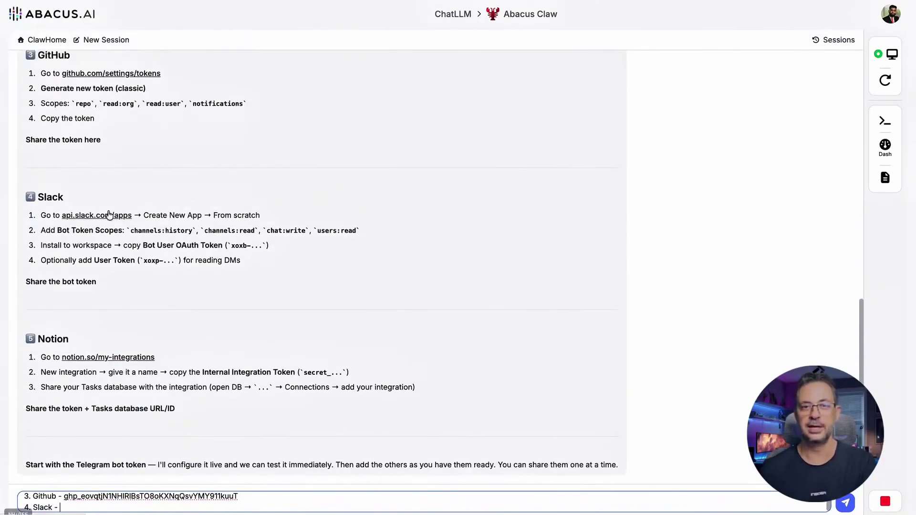
{"action": "left_click", "coordinate": [118, 157]}
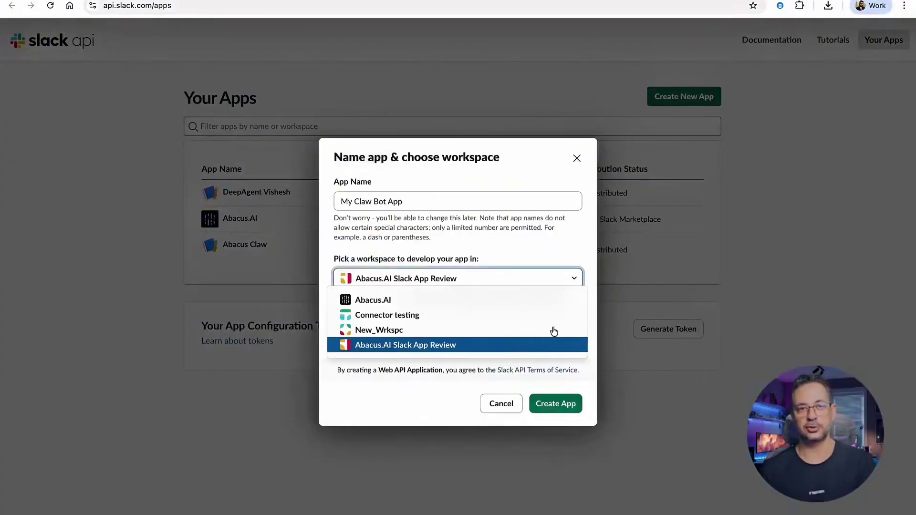
{"action": "left_click", "coordinate": [552, 345]}
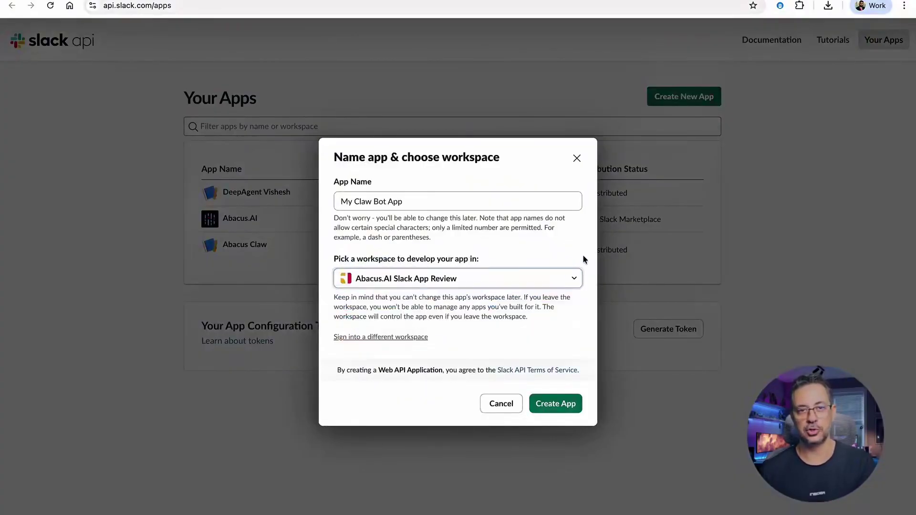
{"action": "left_click", "coordinate": [557, 403]}
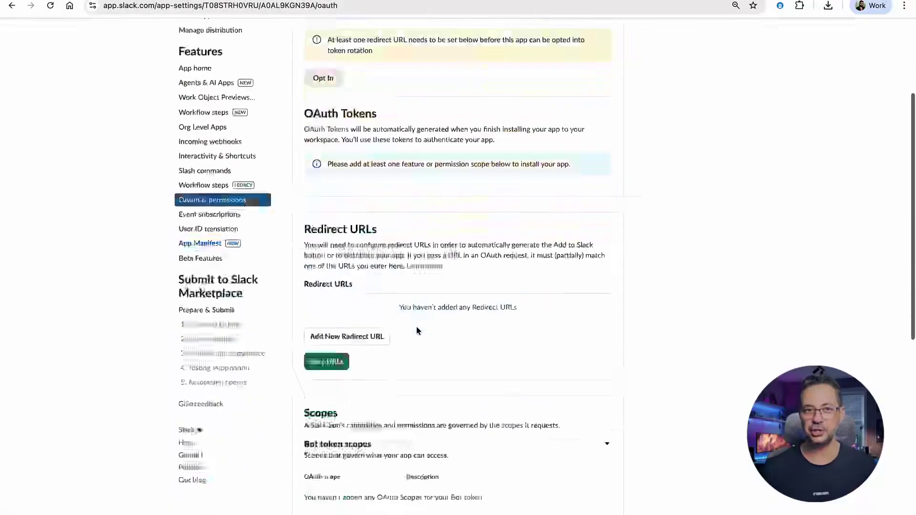
{"action": "scroll", "coordinate": [417, 330], "scroll_direction": "down", "scroll_amount": 3}
{"action": "left_click", "coordinate": [337, 436]}
{"action": "type", "text": "channels:history"}
{"action": "left_click", "coordinate": [357, 461]}
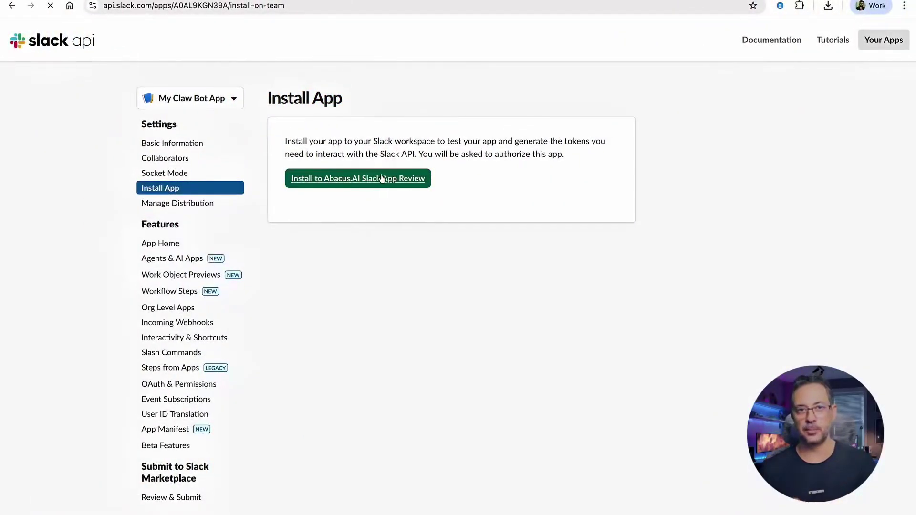
{"action": "left_click", "coordinate": [379, 178]}
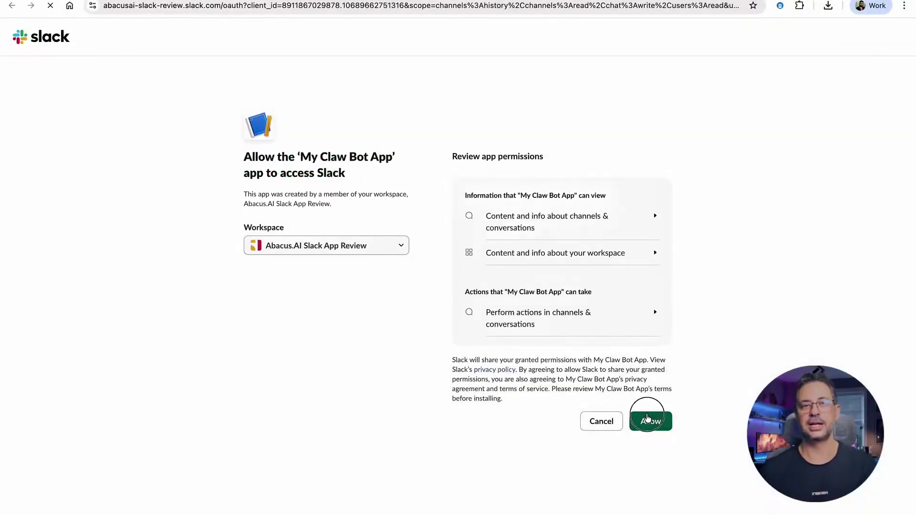
{"action": "left_click", "coordinate": [647, 418]}
{"action": "left_click", "coordinate": [598, 216]}
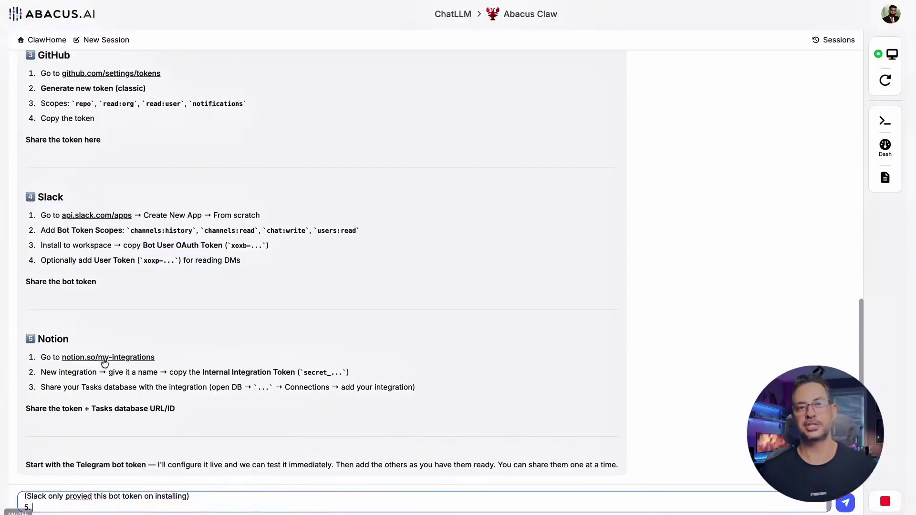
- Create a new Notion integration in the chosen workspace
{"action": "right_click", "coordinate": [104, 361]}
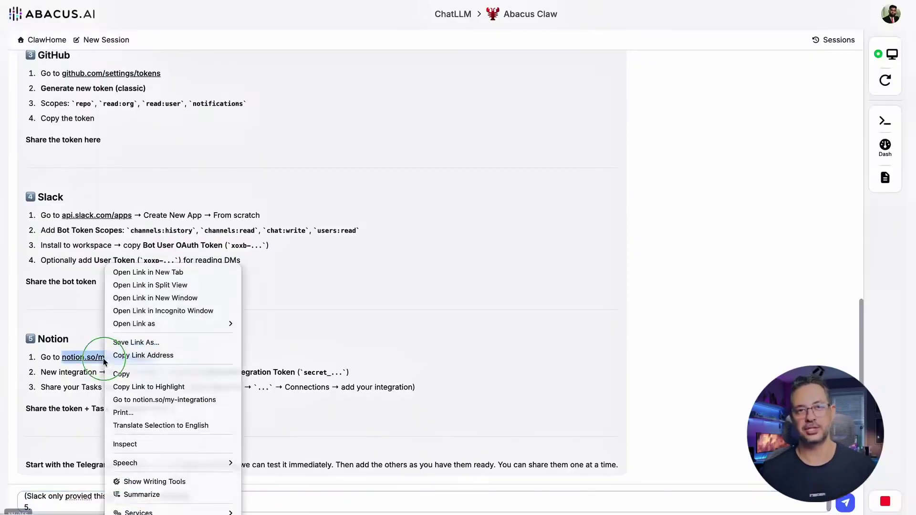
{"action": "left_click", "coordinate": [143, 356]}
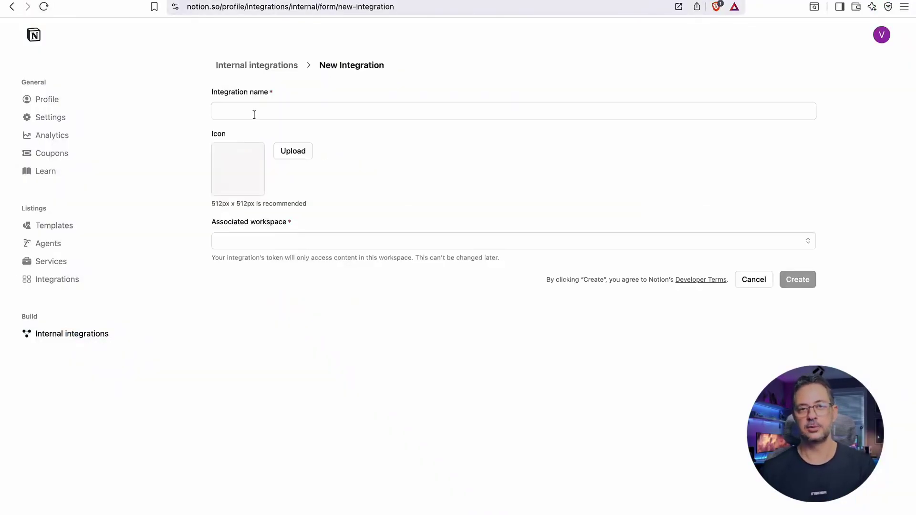
{"action": "left_click", "coordinate": [257, 110]}
{"action": "left_click", "coordinate": [305, 241]}
{"action": "left_click", "coordinate": [301, 259]}
{"action": "left_click", "coordinate": [797, 279]}
- Grant the Notion integration access to two pages and reveal its internal secret
{"action": "left_click", "coordinate": [457, 306]}
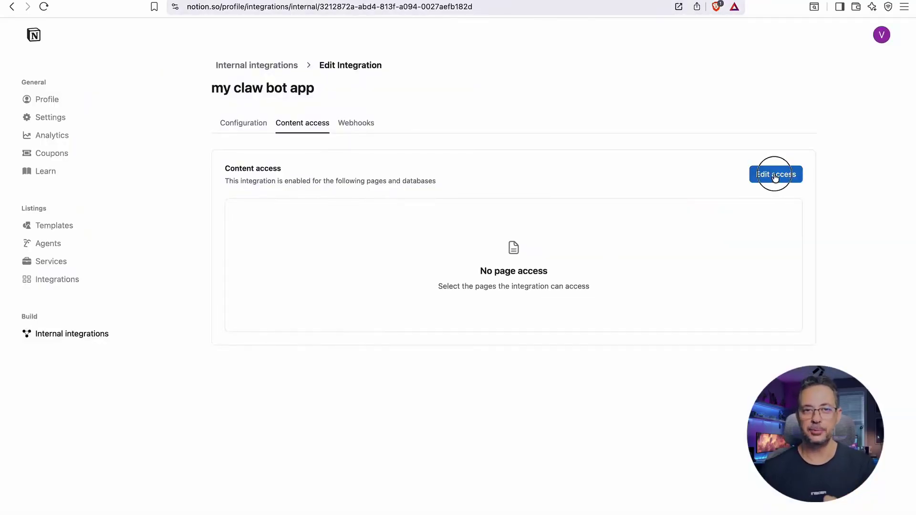
{"action": "left_click", "coordinate": [775, 175]}
{"action": "left_click", "coordinate": [295, 304]}
{"action": "left_click", "coordinate": [299, 319]}
{"action": "left_click", "coordinate": [299, 337]}
{"action": "left_click", "coordinate": [611, 421]}
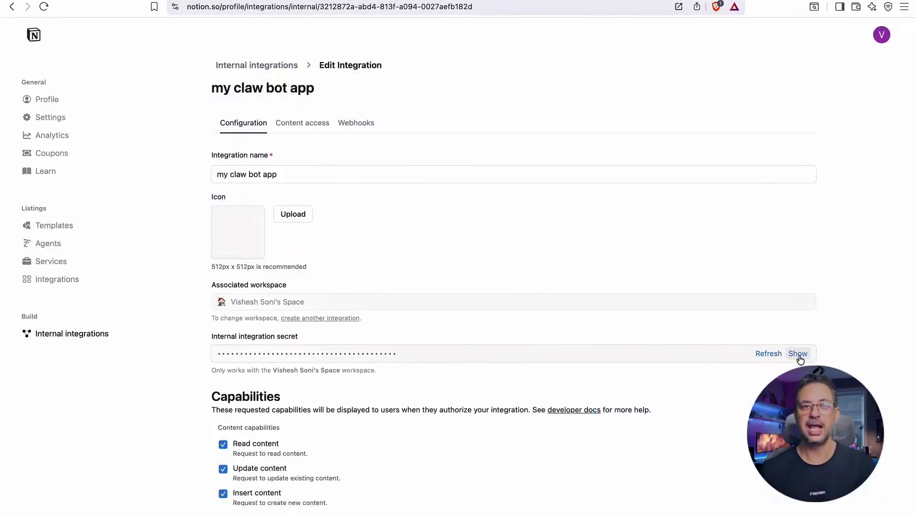
{"action": "left_click", "coordinate": [798, 354]}
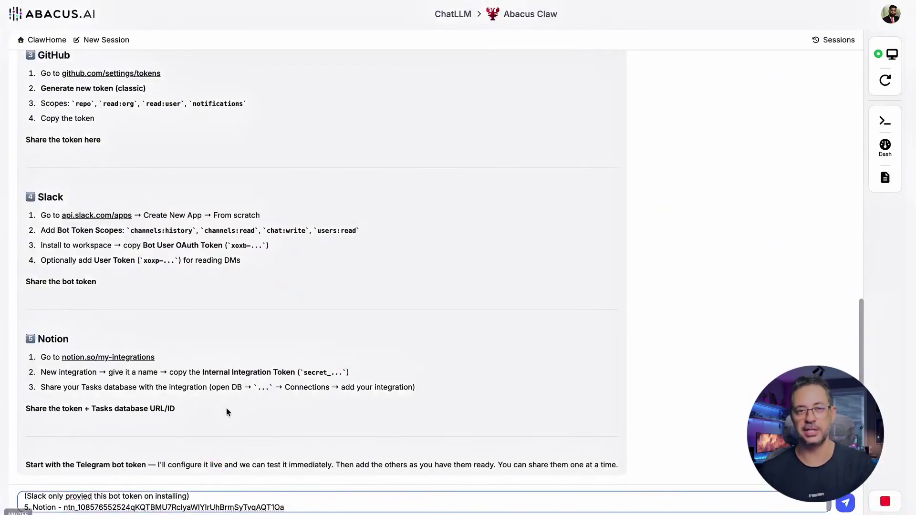
- Send all integration credentials to the agent and review its connection status summary
{"action": "key", "text": "Return"}
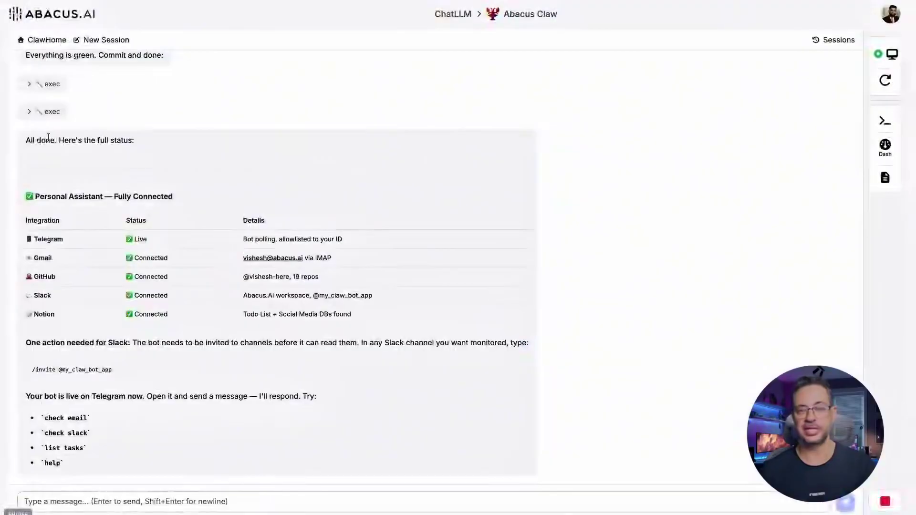
{"action": "left_click_drag", "start_coordinate": [42, 139], "coordinate": [132, 260]}
{"action": "left_click", "coordinate": [185, 337]}
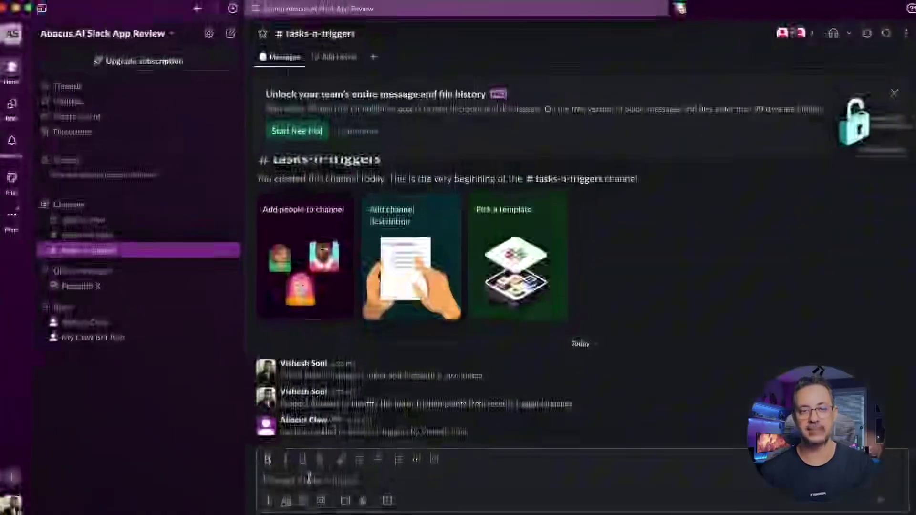